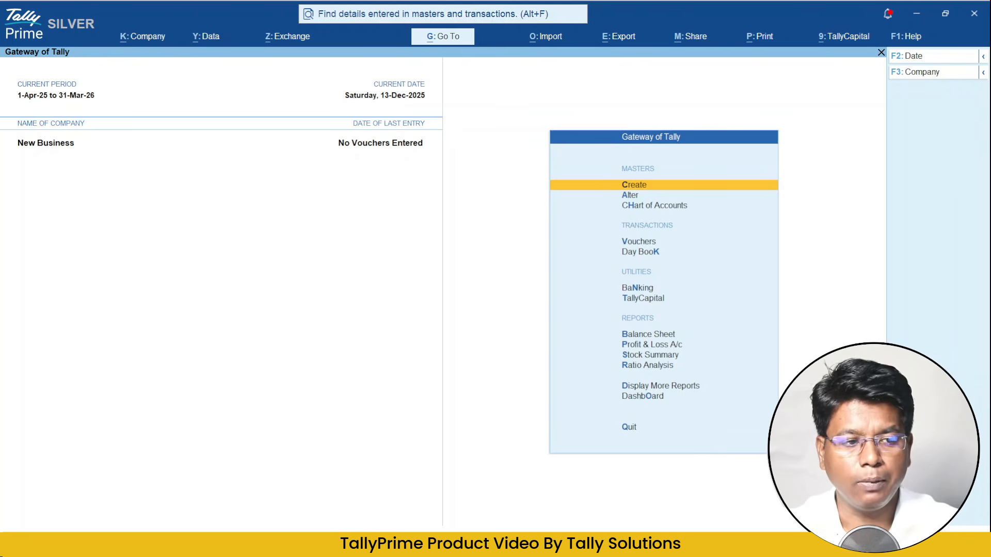
# Switch to the Excel sales workbook and look through its invoice rows and column headers.
pyautogui.click(428, 545)
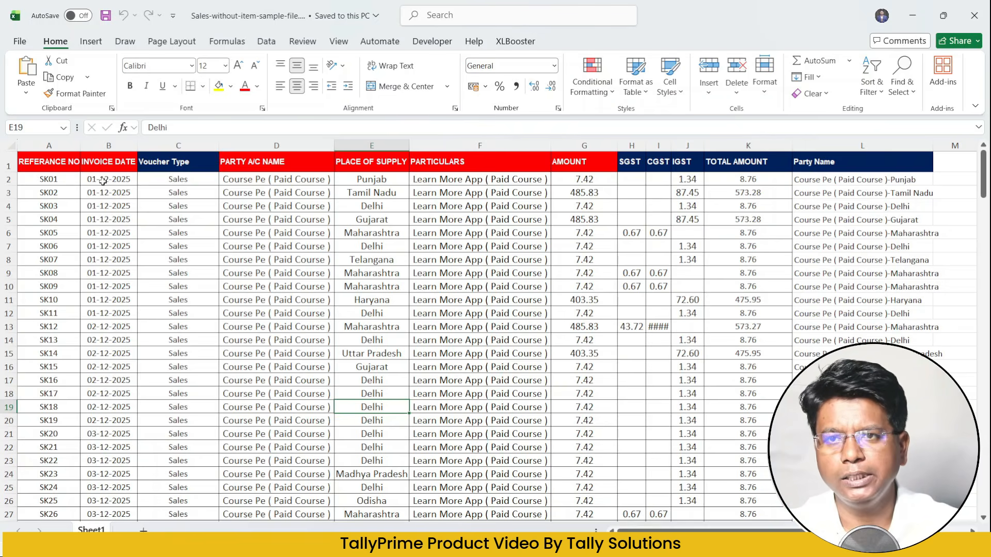
pyautogui.scroll(-5, 82, 305)
pyautogui.scroll(-15, 82, 309)
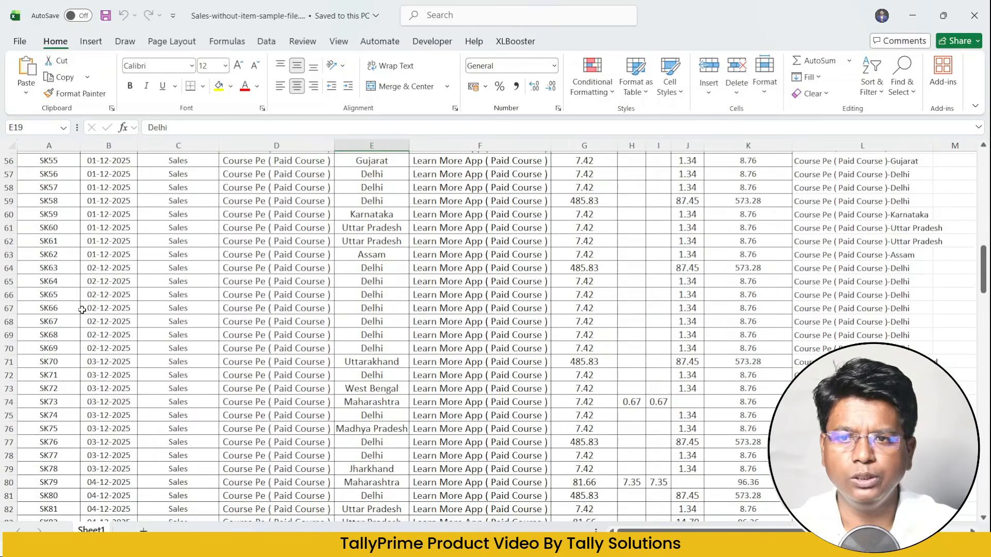
pyautogui.scroll(13, 82, 309)
pyautogui.scroll(8, 82, 309)
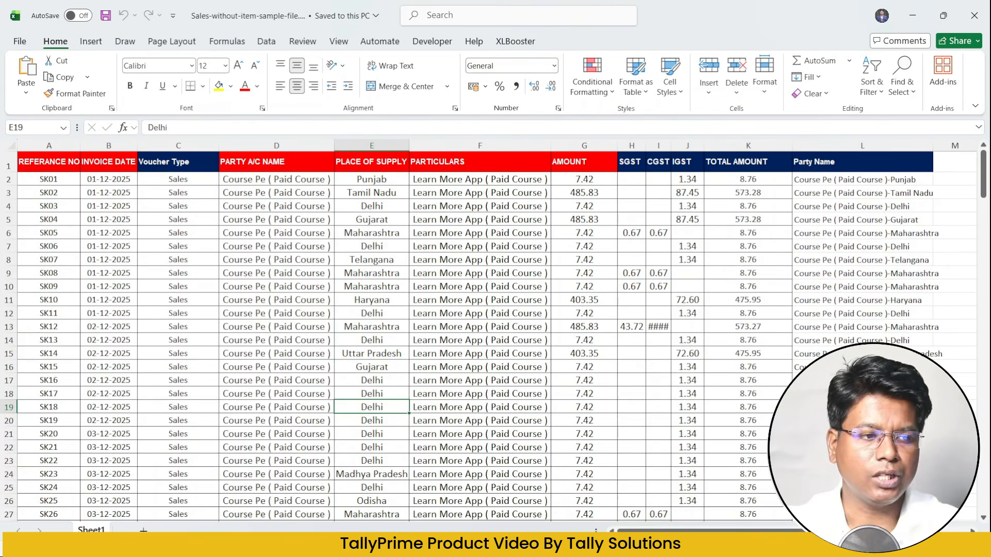
# Switch to TallyPrime and open the import form for masters.
pyautogui.hotkey('alt', 'Tab')
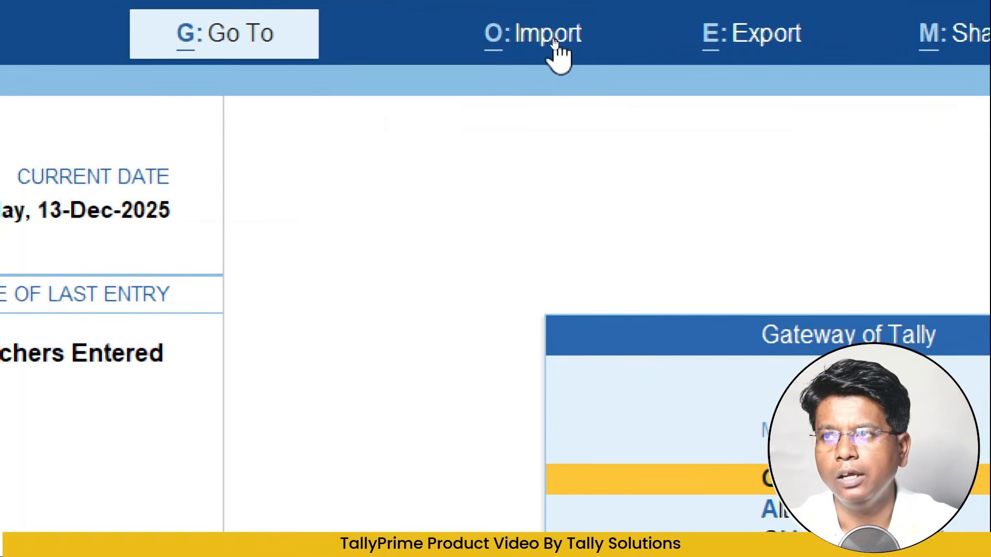
pyautogui.click(556, 45)
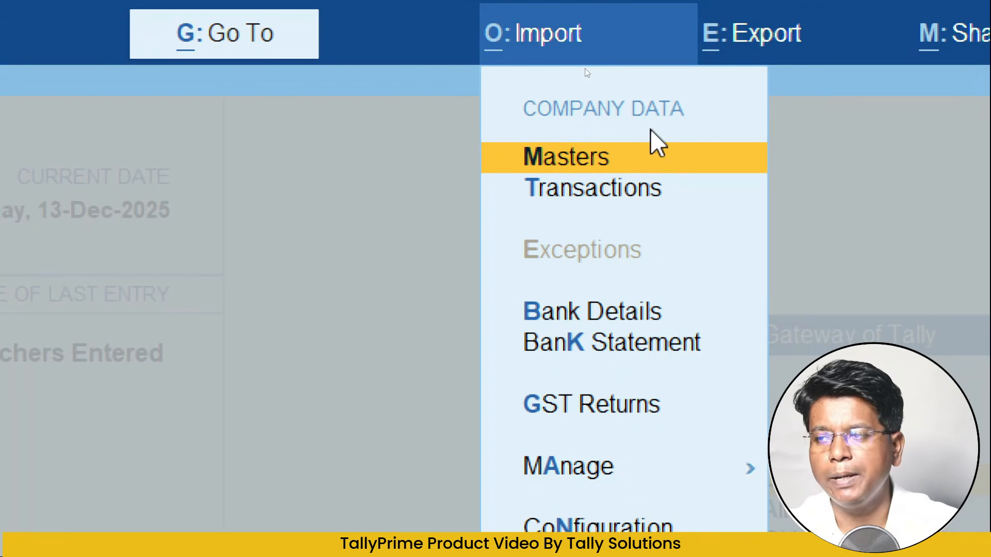
pyautogui.press('Down')
pyautogui.press('Up')
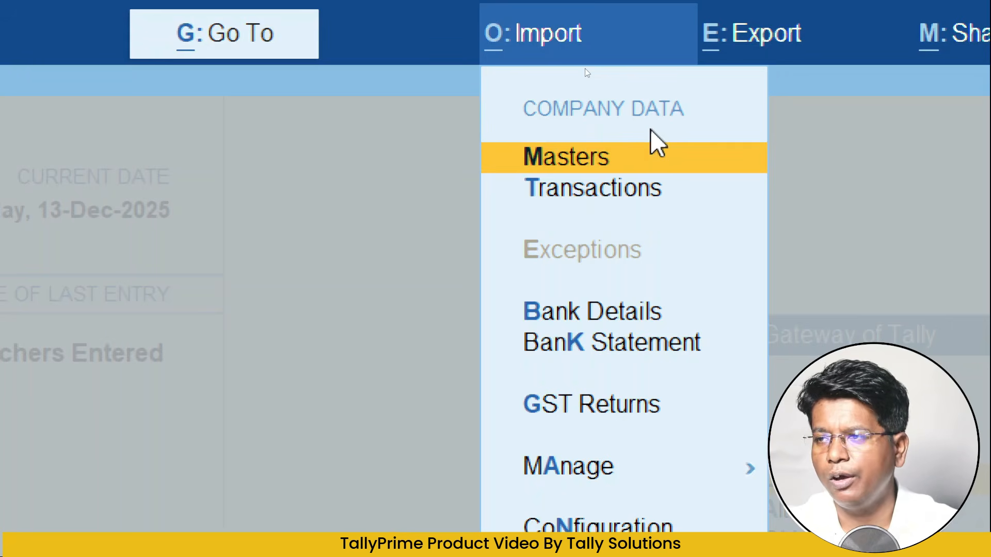
pyautogui.press('Down')
pyautogui.press('Up')
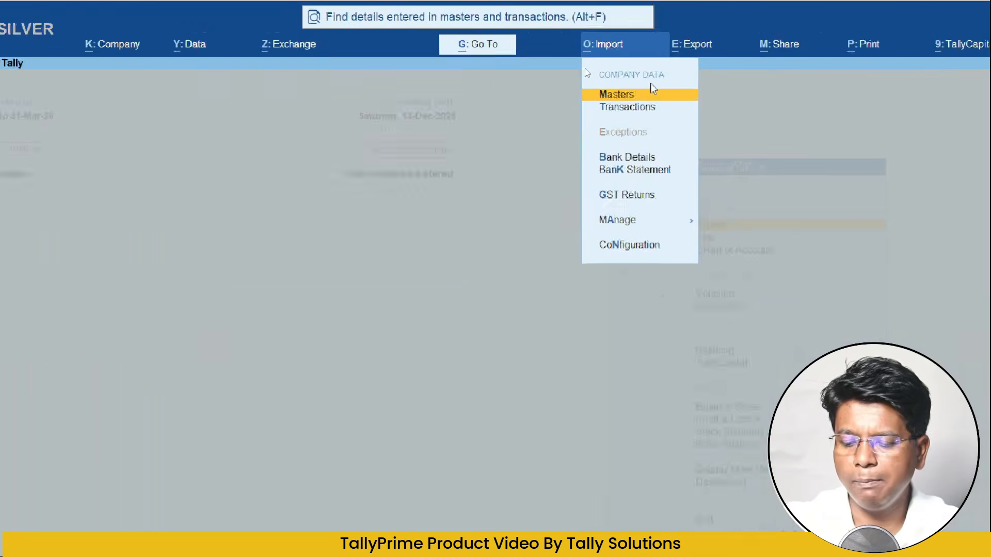
pyautogui.press('Return')
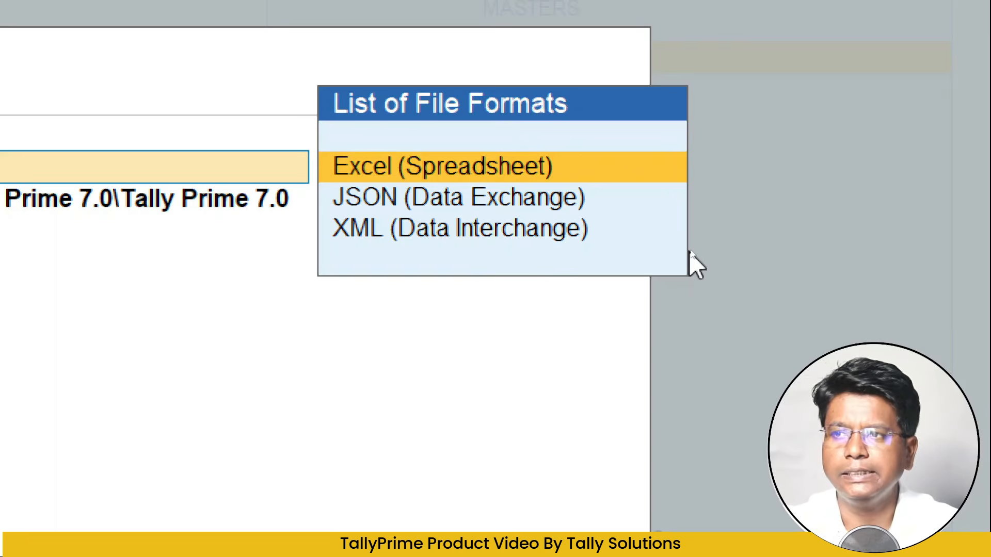
# Review the file formats offered for importing masters and leave the form without importing.
pyautogui.press('Down')
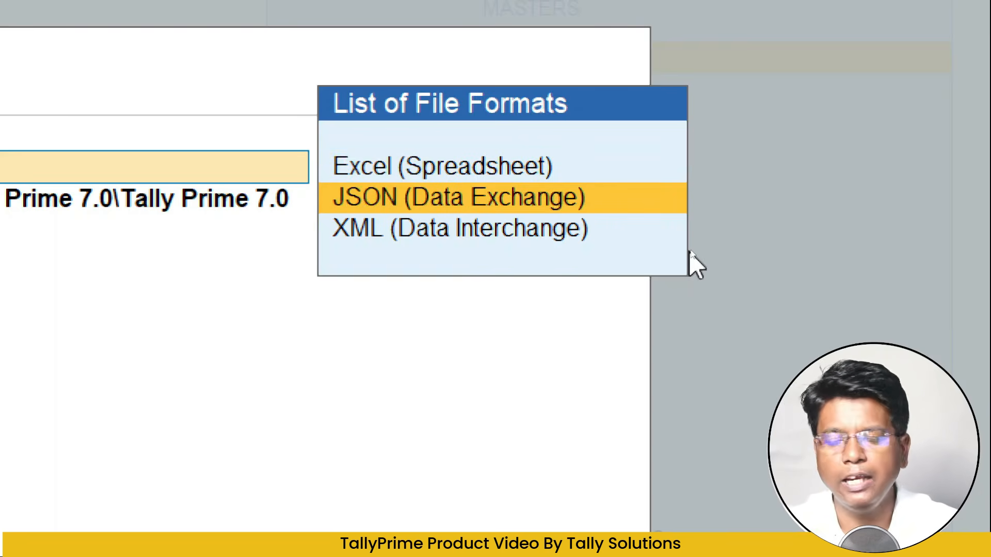
pyautogui.press('Down')
pyautogui.press('Up')
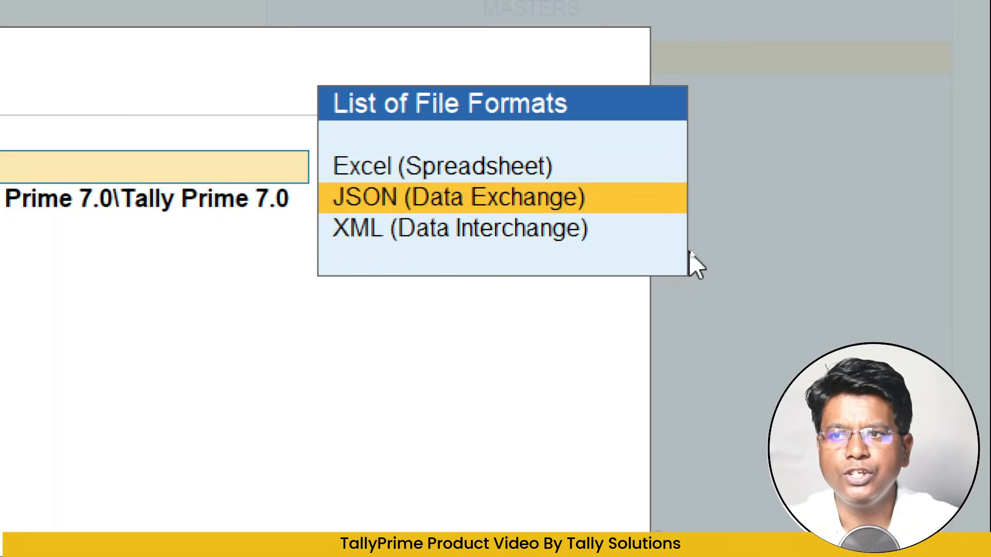
pyautogui.press('Down')
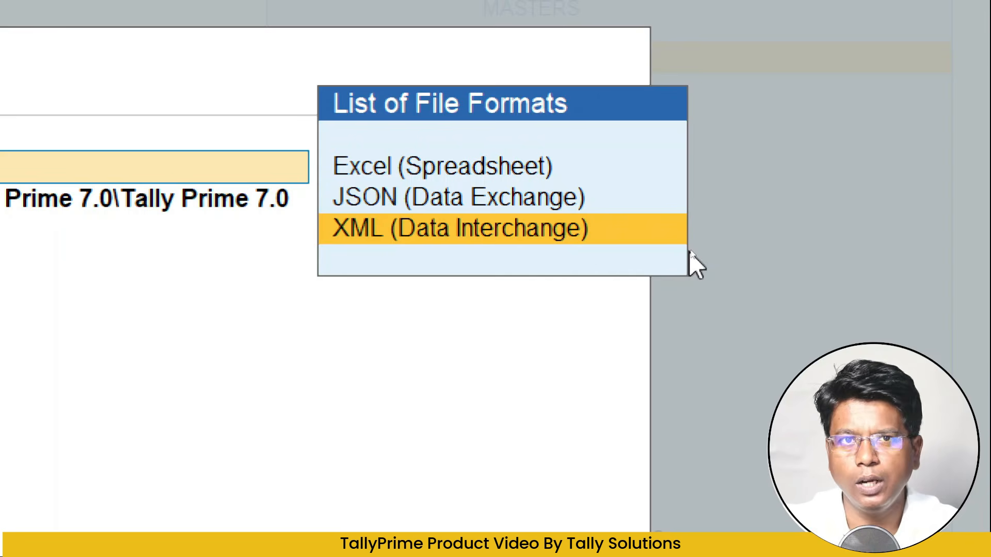
pyautogui.press('Up')
pyautogui.press('Up')
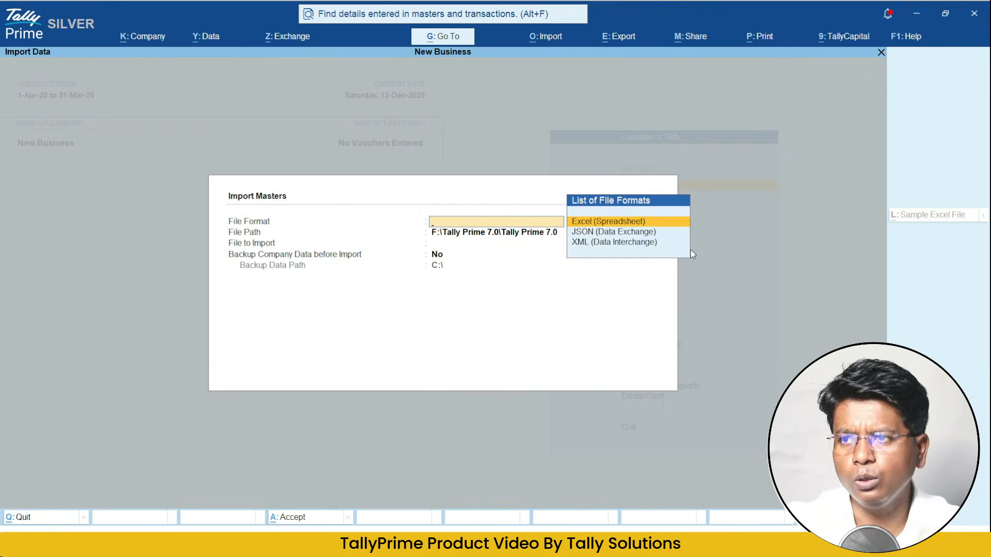
pyautogui.press('Escape')
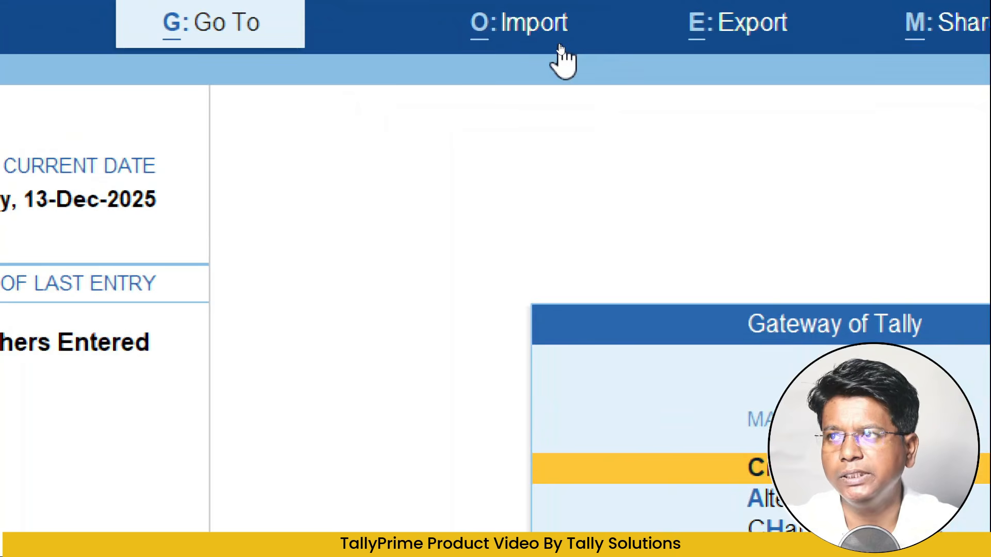
# Open the import form for transactions and choose Excel (Spreadsheet) as the file format.
pyautogui.click(554, 26)
pyautogui.press('Down')
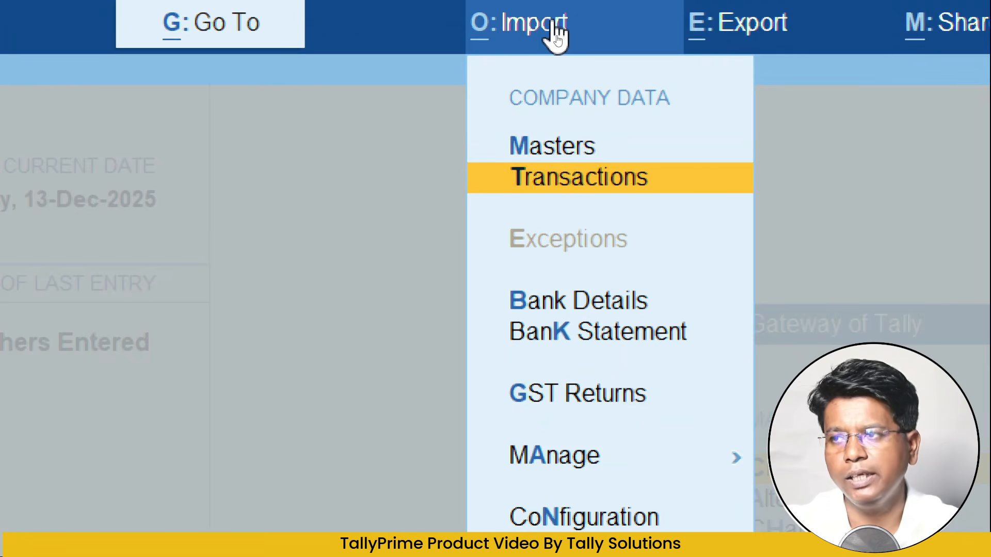
pyautogui.press('Return')
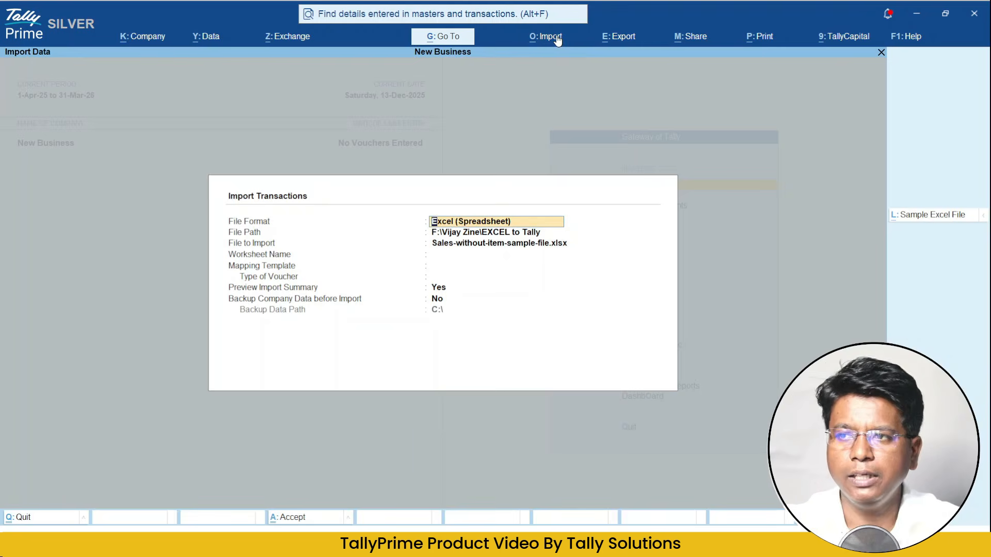
pyautogui.press('Return')
pyautogui.press('BackSpace')
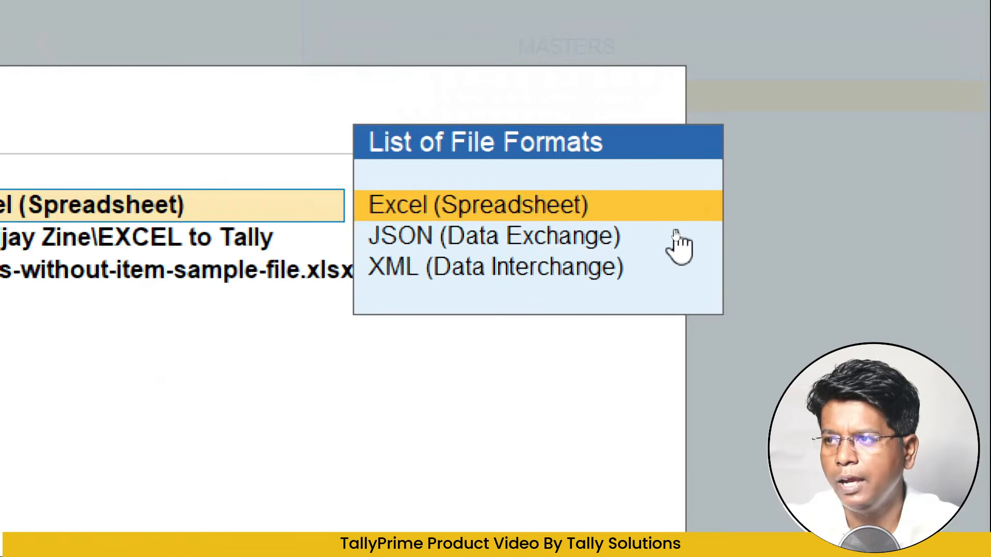
pyautogui.press('Down')
pyautogui.press('Down')
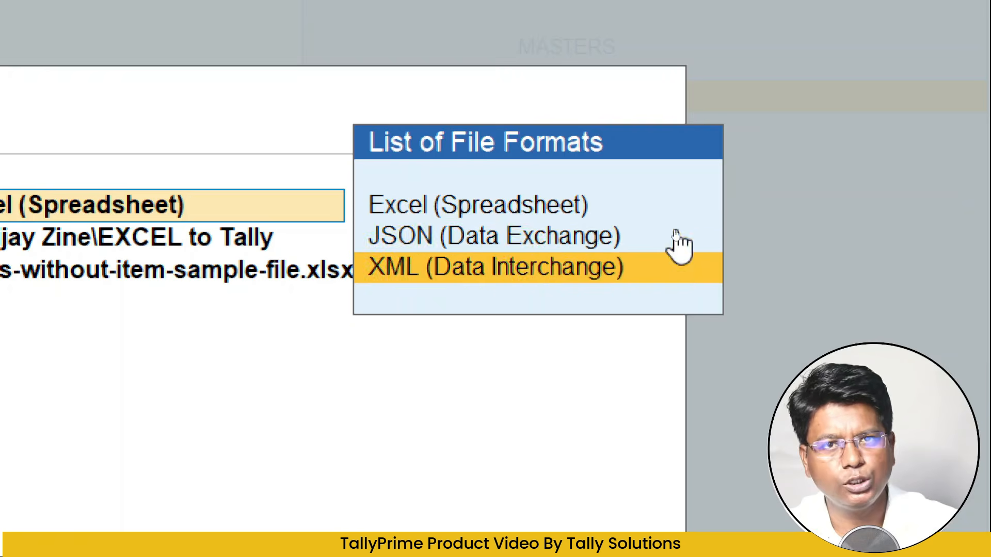
pyautogui.press('Up')
pyautogui.press('Up')
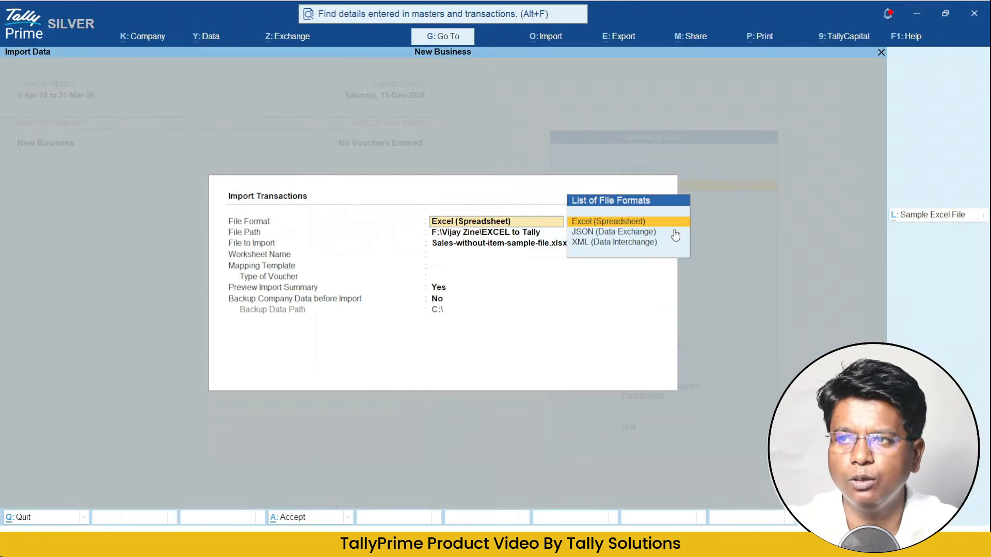
pyautogui.press('Return')
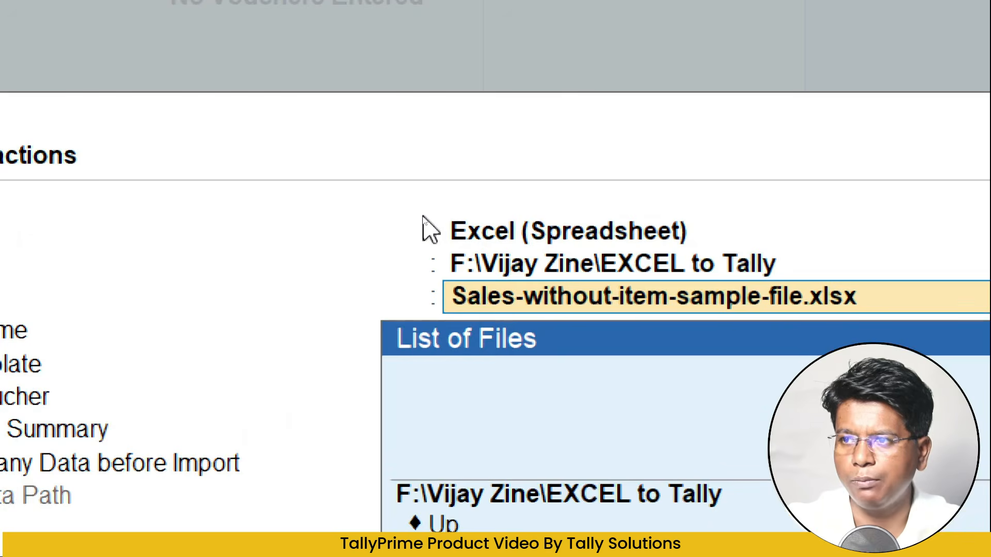
# Choose Sales-without-item-sample-file.xlsx in the EXCEL to Tally folder as the file to import.
pyautogui.press('BackSpace')
pyautogui.press('Return')
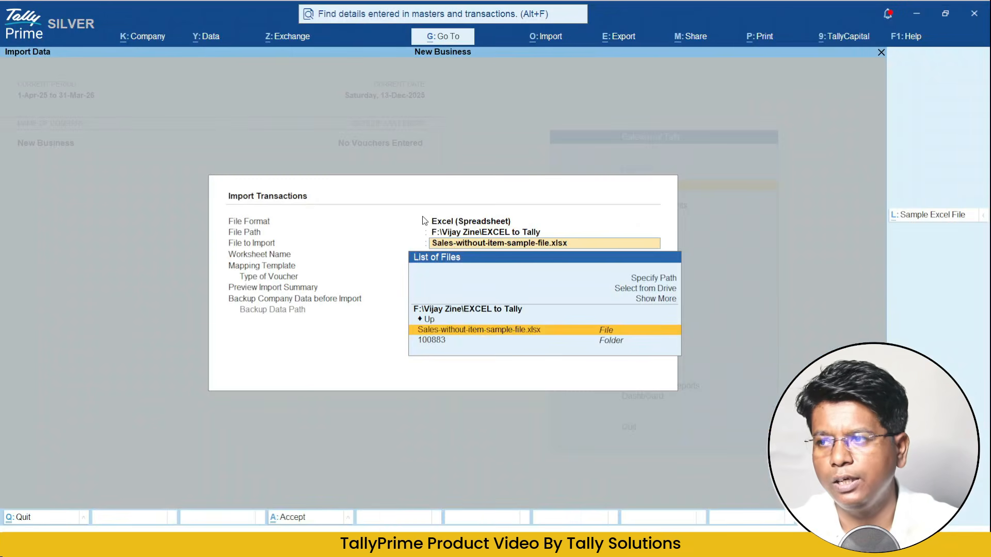
pyautogui.press('Up')
pyautogui.press('Up')
pyautogui.press('Up')
pyautogui.press('Up')
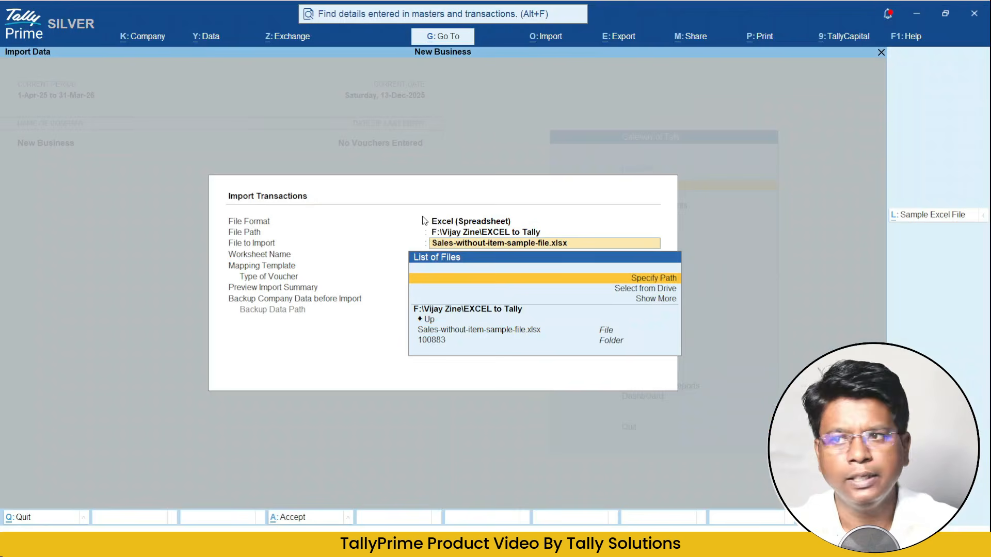
pyautogui.press('Down')
pyautogui.press('Down')
pyautogui.press('Down')
pyautogui.press('Down')
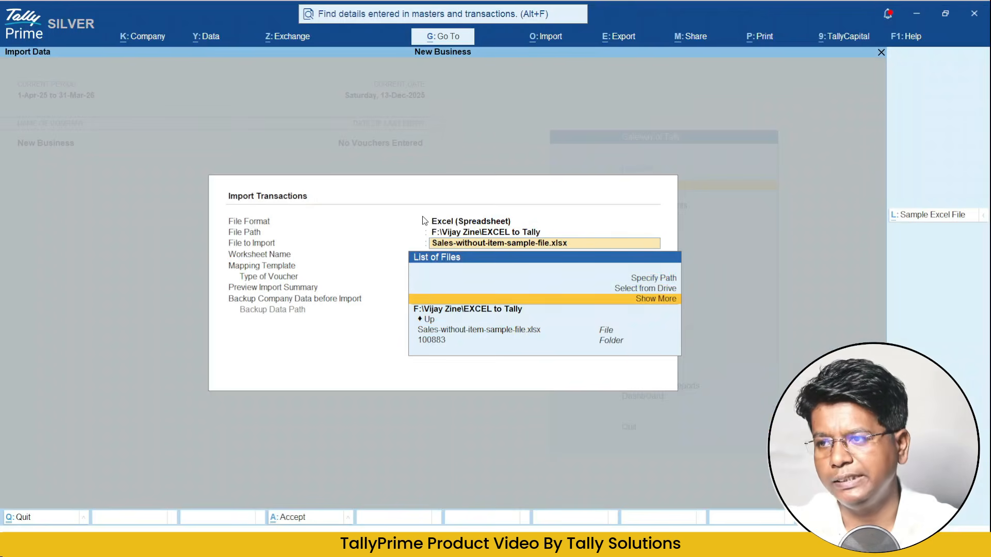
pyautogui.press('Return')
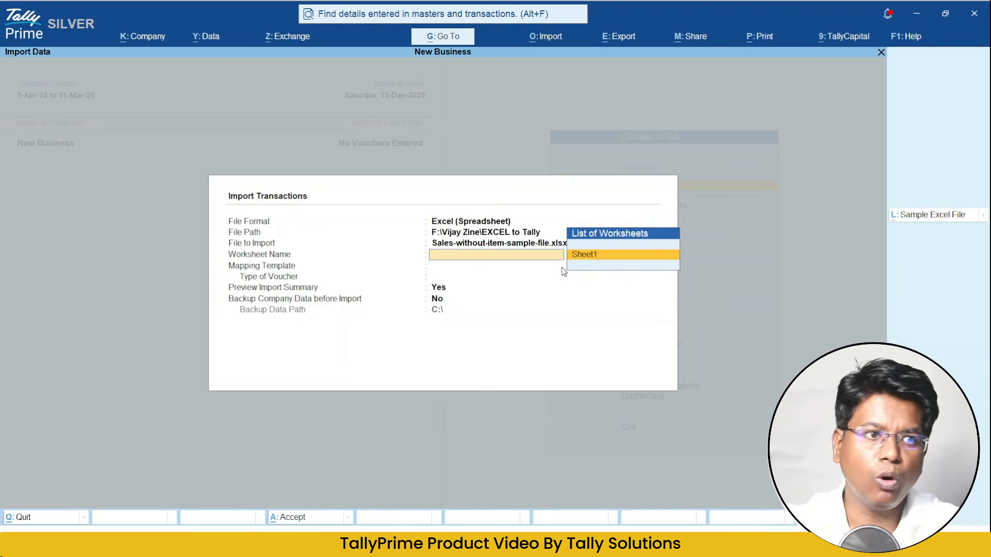
# Select Sheet1 as the worksheet and Sales Import as the mapping template for the transaction import.
pyautogui.hotkey('alt', 'Tab')
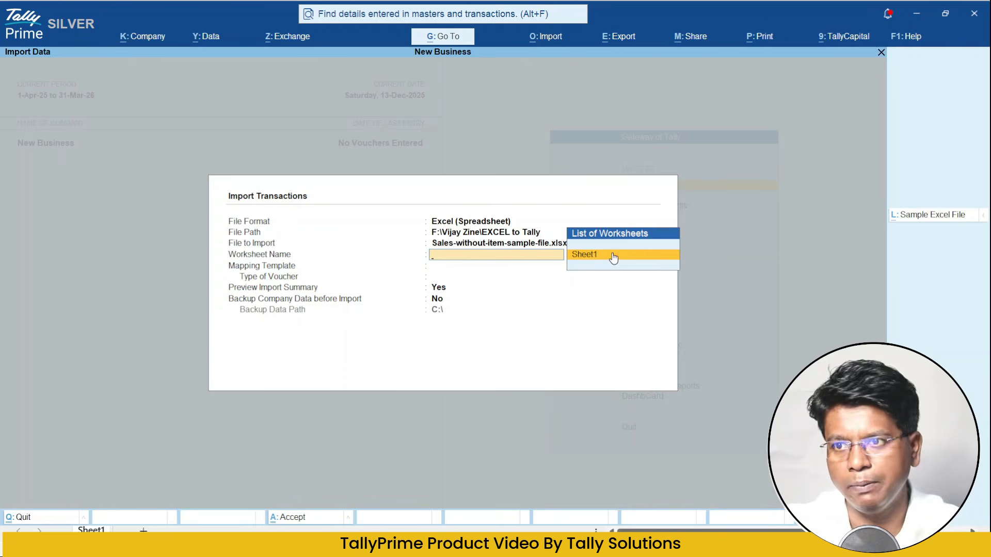
pyautogui.click(613, 258)
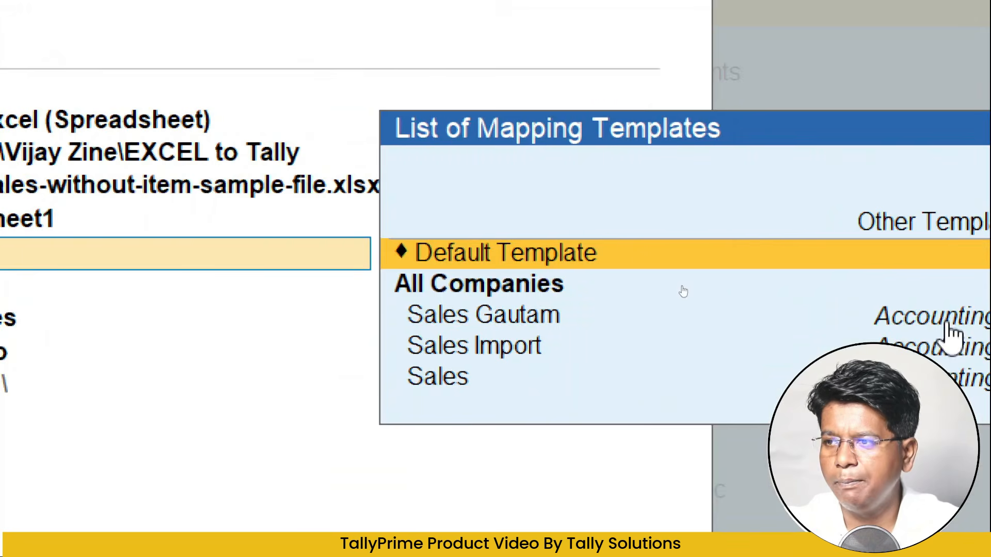
pyautogui.press('Down')
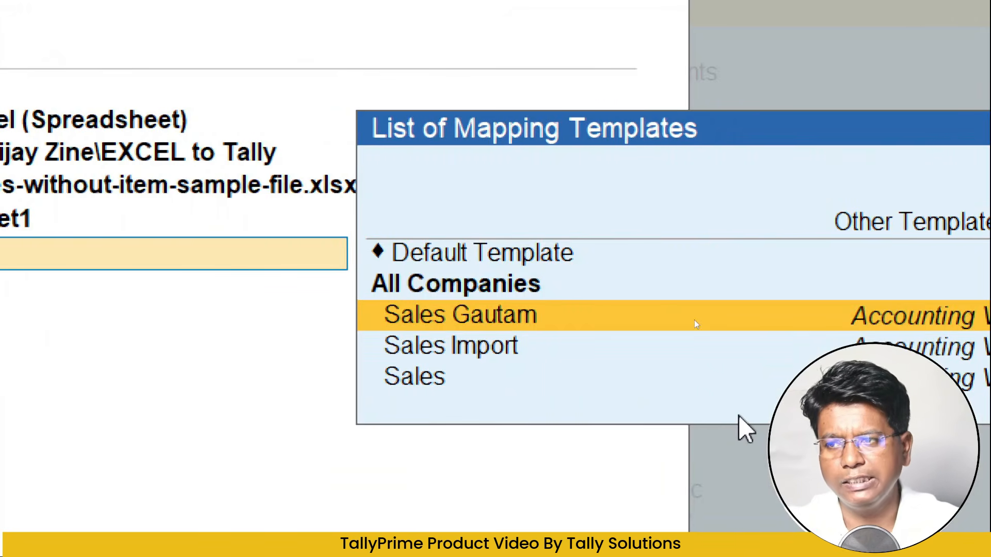
pyautogui.press('Down')
pyautogui.press('Down')
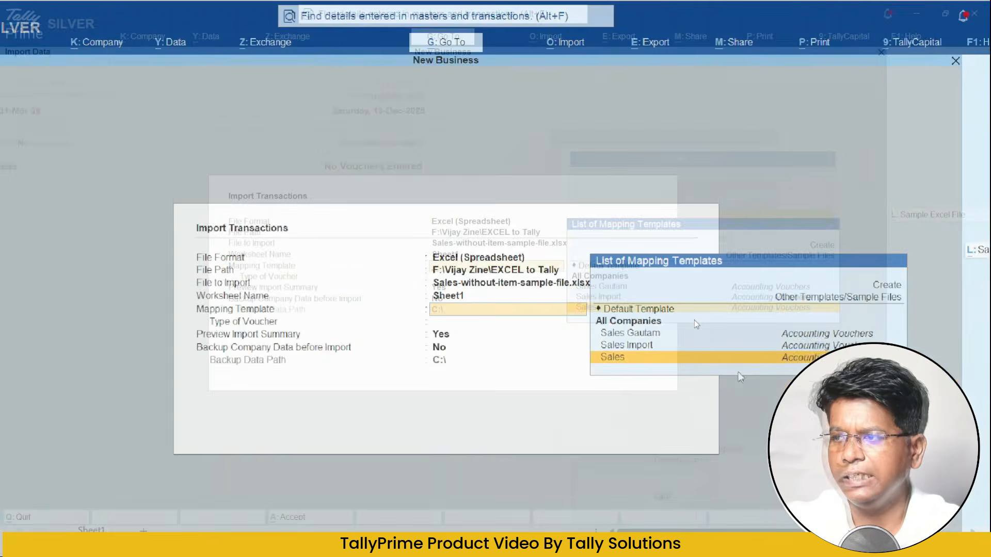
pyautogui.press('Up')
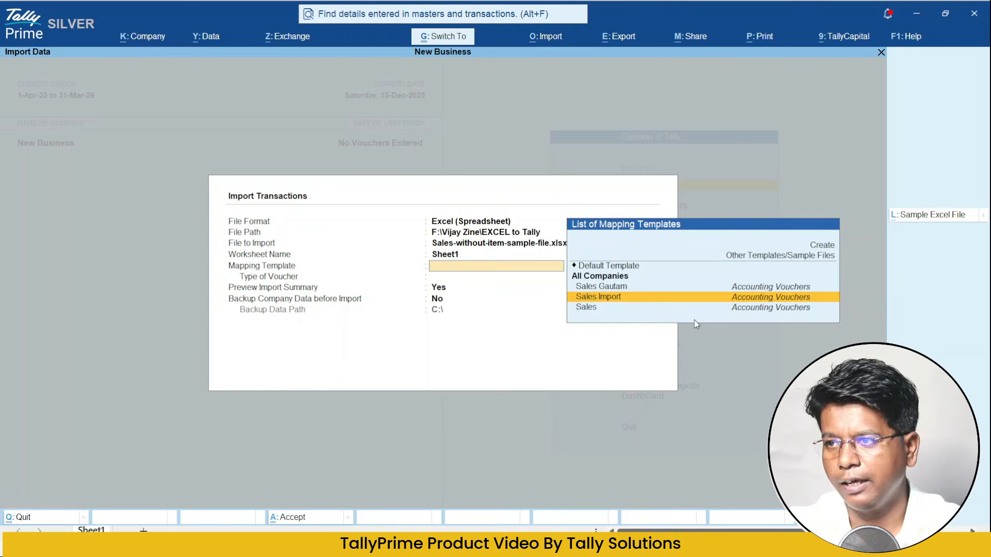
pyautogui.press('Return')
pyautogui.press('Up')
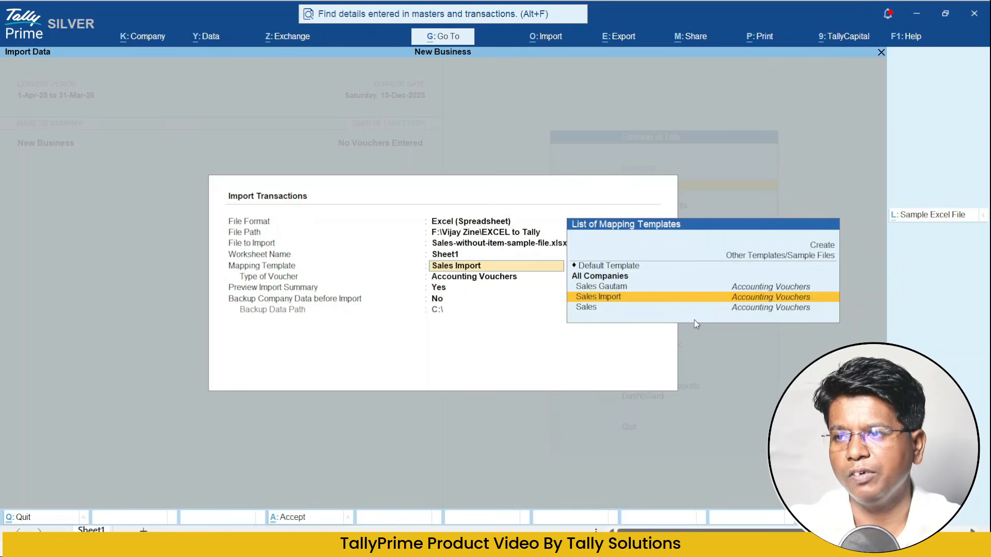
# Open the Sales Import mapping template for alteration and check its column header settings against the Excel sales sheet.
pyautogui.hotkey('ctrl', 'Return')
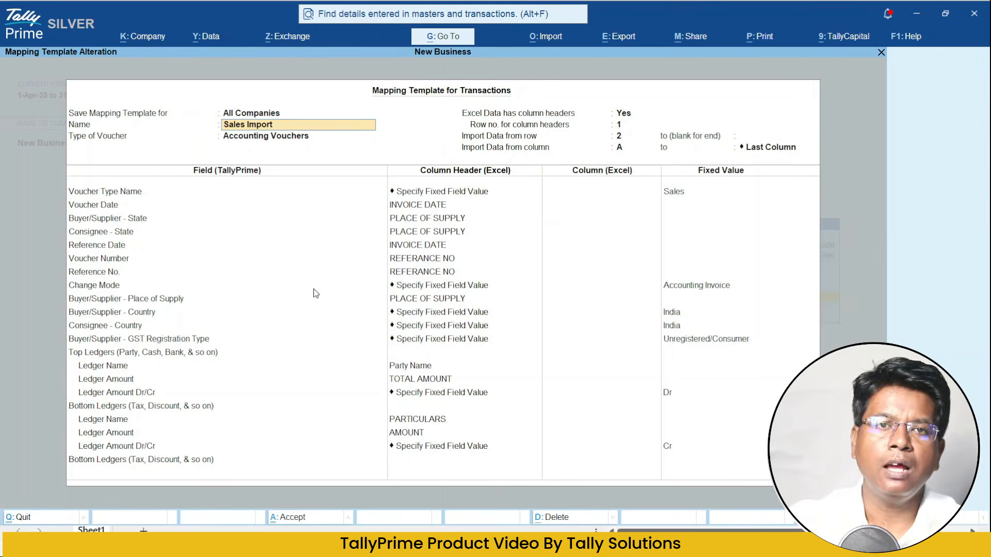
pyautogui.hotkey('alt', 'Tab')
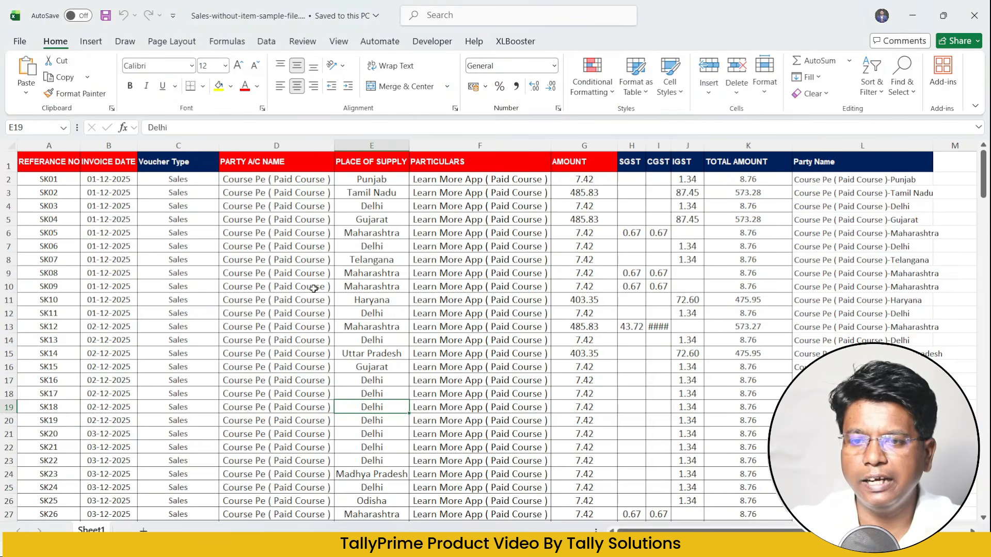
pyautogui.hotkey('alt', 'Tab')
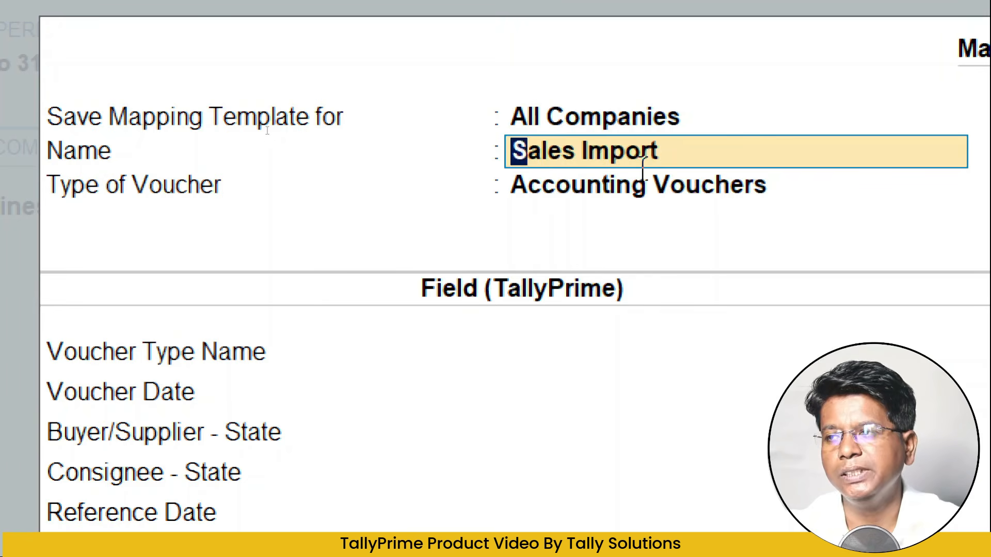
pyautogui.press('Return')
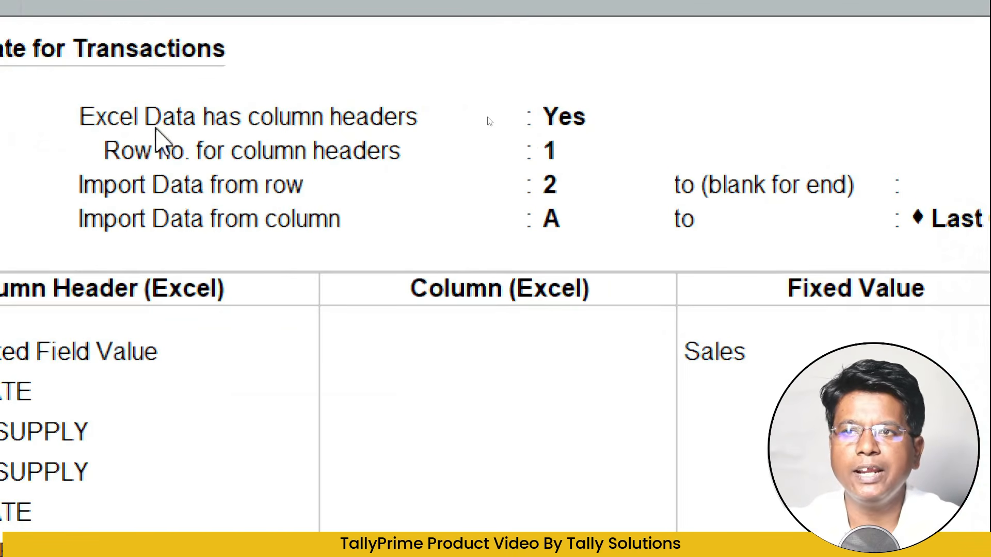
pyautogui.click(588, 126)
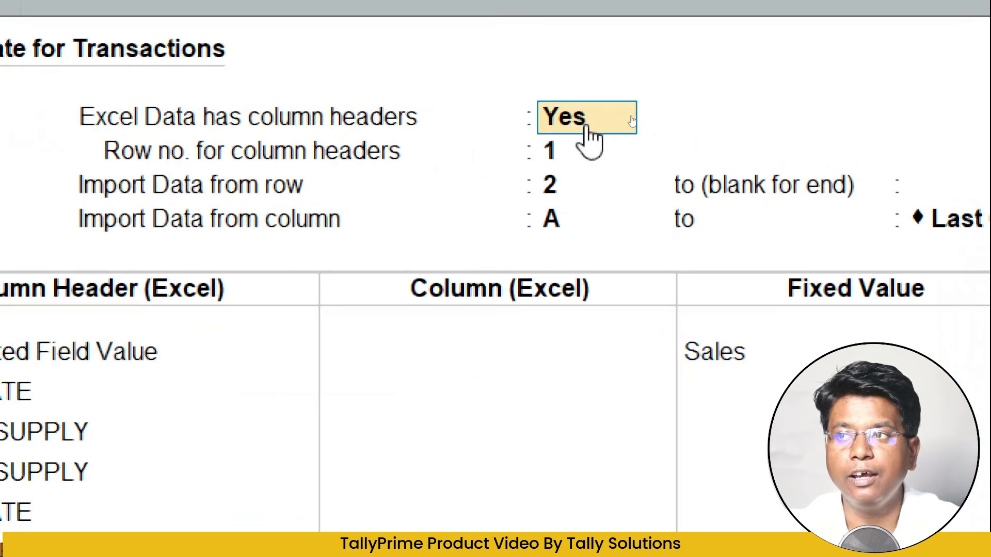
pyautogui.hotkey('alt', 'Tab')
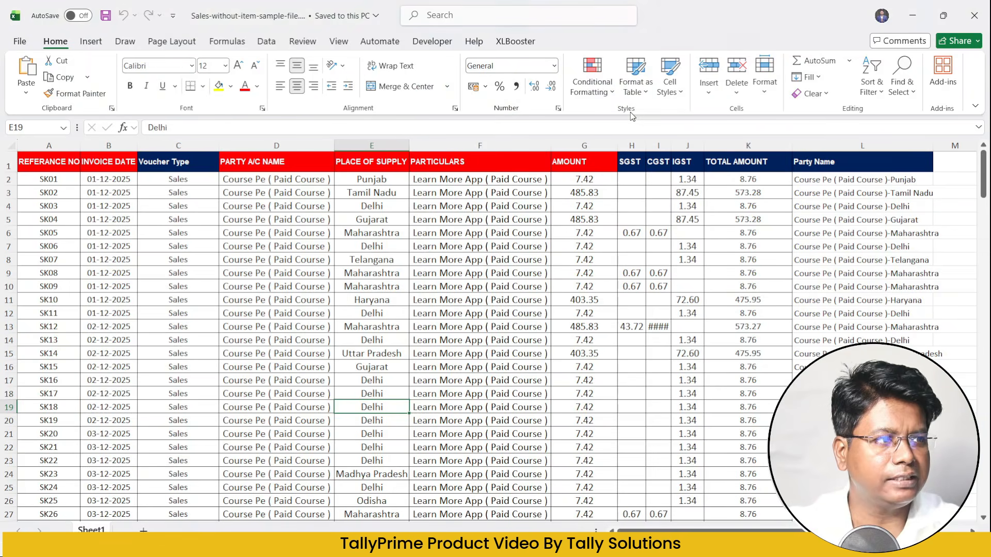
# Compare the Excel sheet's header row and invoice date column with the Sales Import template's row and column settings.
pyautogui.click(2, 166)
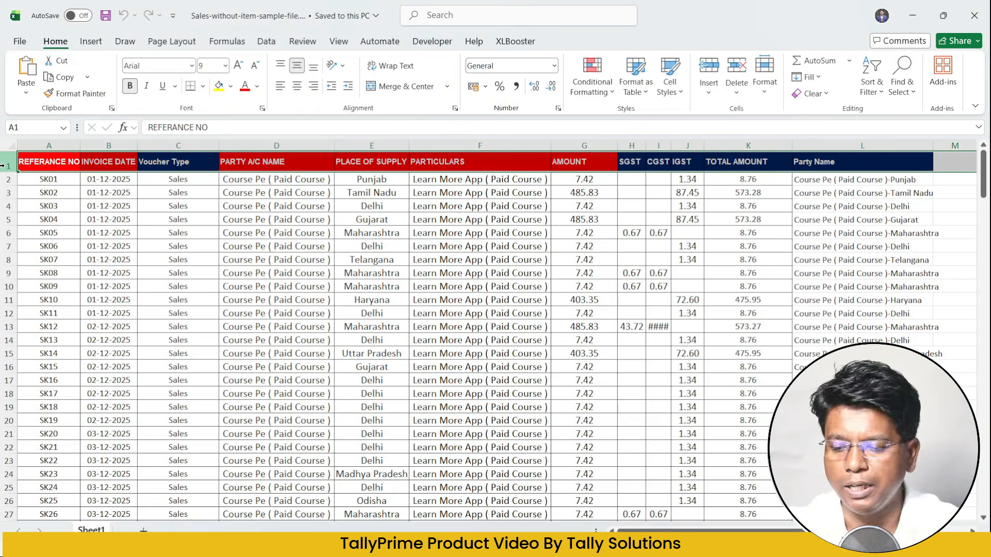
pyautogui.hotkey('alt', 'Tab')
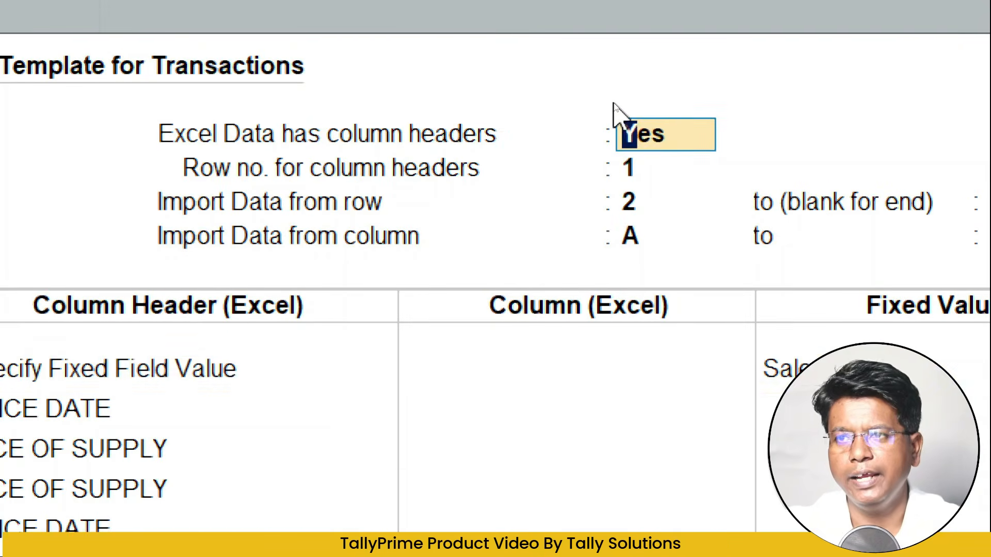
pyautogui.press('Return')
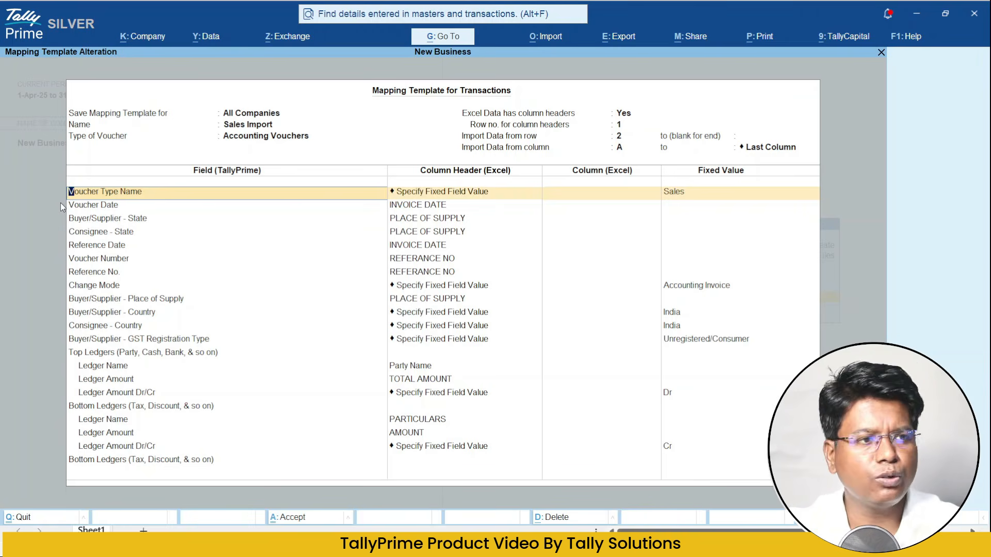
pyautogui.hotkey('alt', 'Tab')
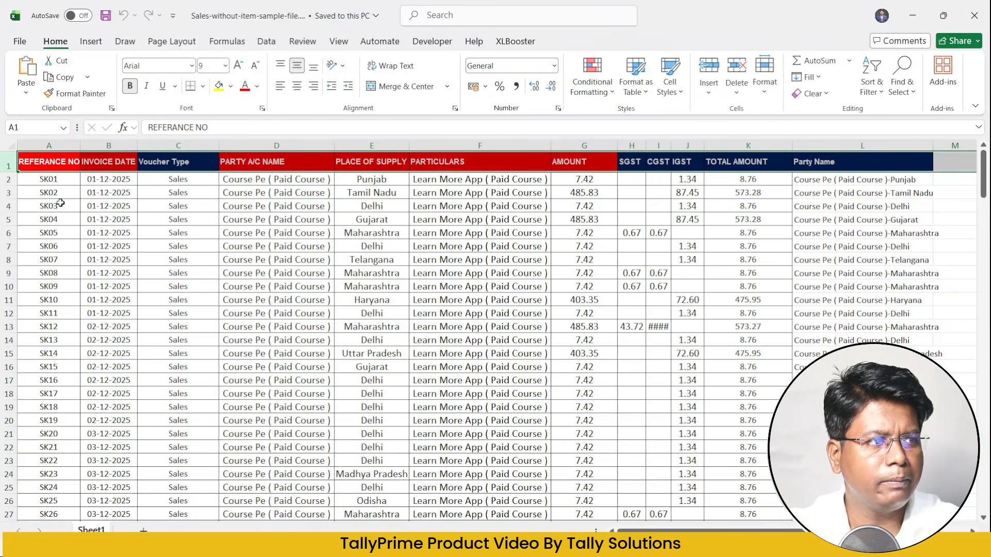
pyautogui.click(108, 193)
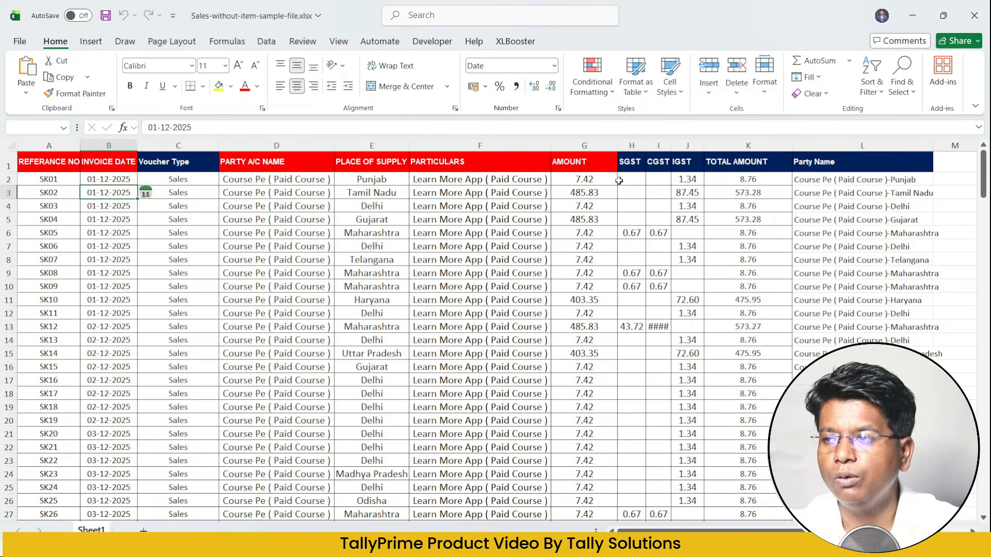
pyautogui.hotkey('alt', 'Tab')
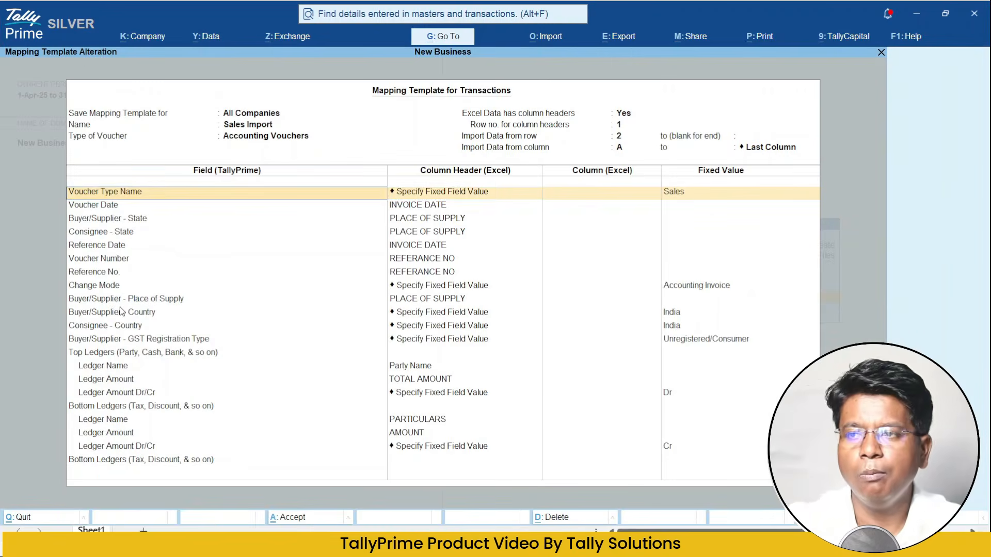
# Review the template's field mappings from Voucher Type Name through Change Mode.
pyautogui.press('Return')
pyautogui.press('Return')
pyautogui.press('Return')
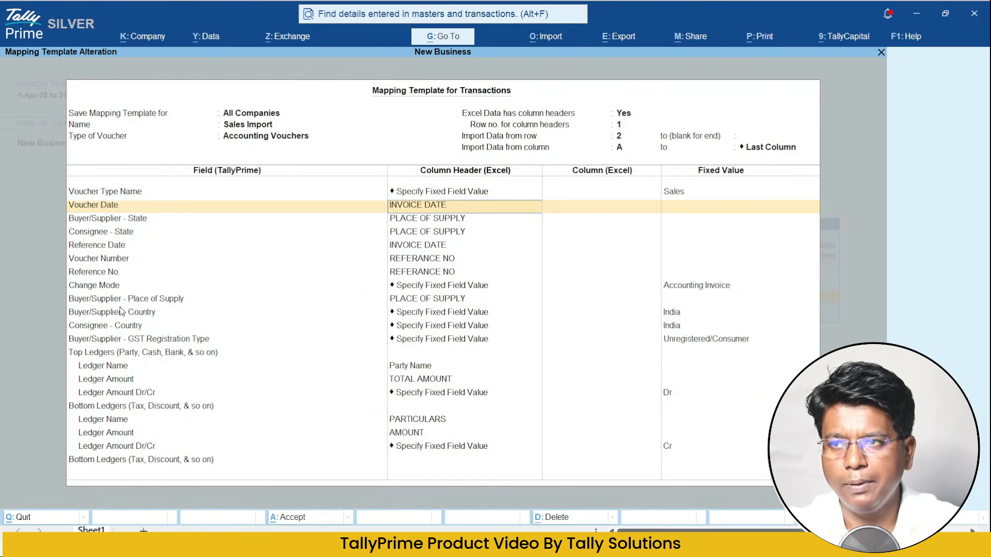
pyautogui.press('Return')
pyautogui.press('Return')
pyautogui.press('Return')
pyautogui.press('Return')
pyautogui.press('Return')
pyautogui.press('Return')
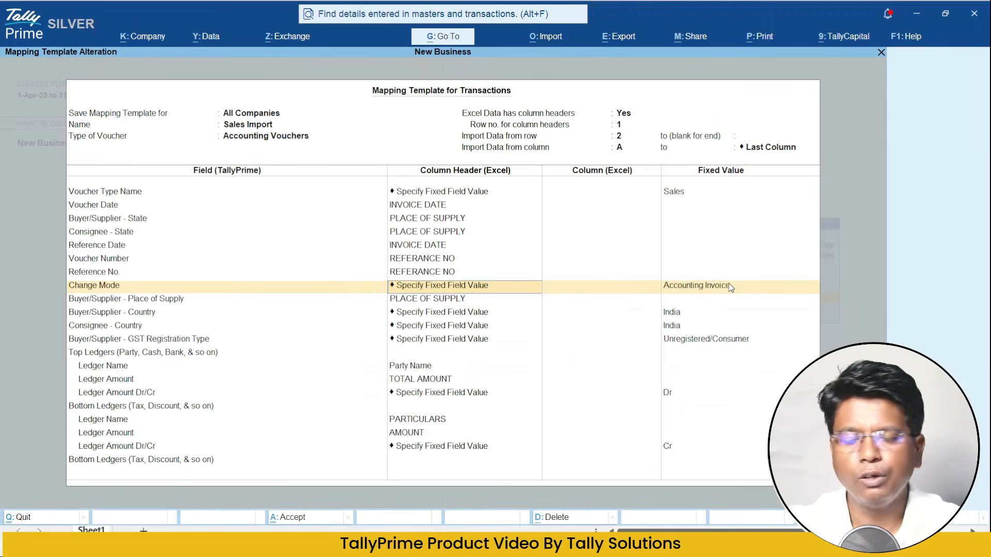
# Glance at the Excel sales sheet, return to TallyPrime, and open a new Sales voucher.
pyautogui.hotkey('alt', 'Tab')
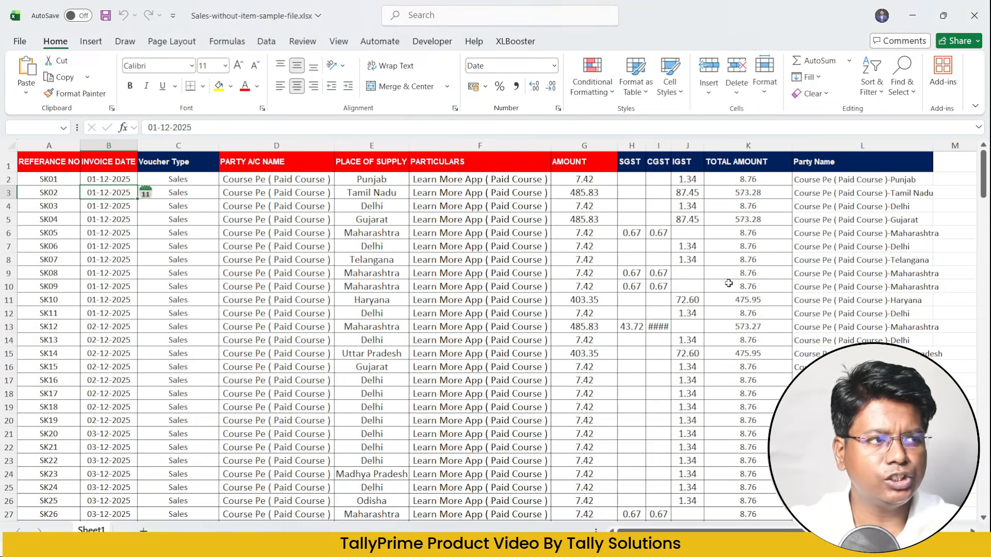
pyautogui.hotkey('alt', 'Tab')
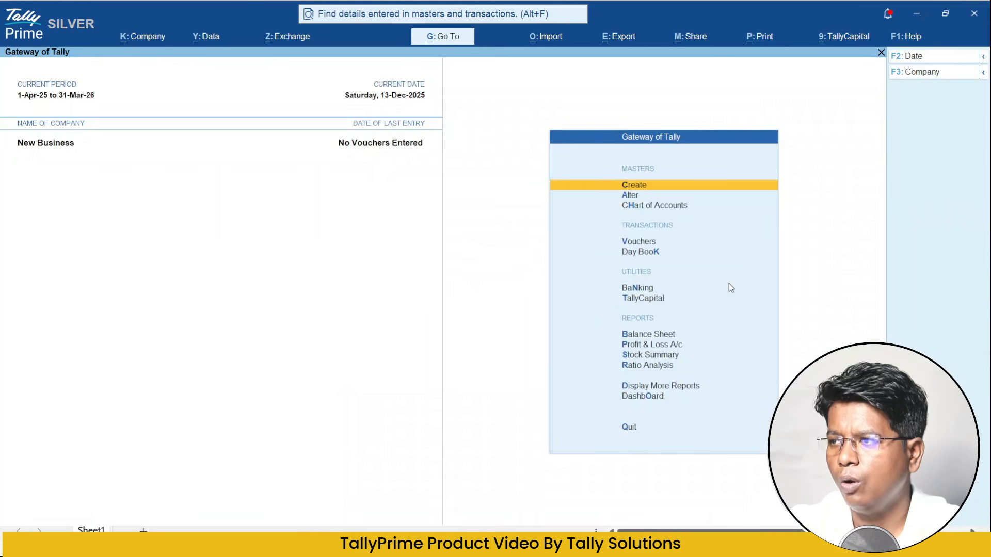
pyautogui.press('Down')
pyautogui.press('Down')
pyautogui.press('Down')
pyautogui.press('Return')
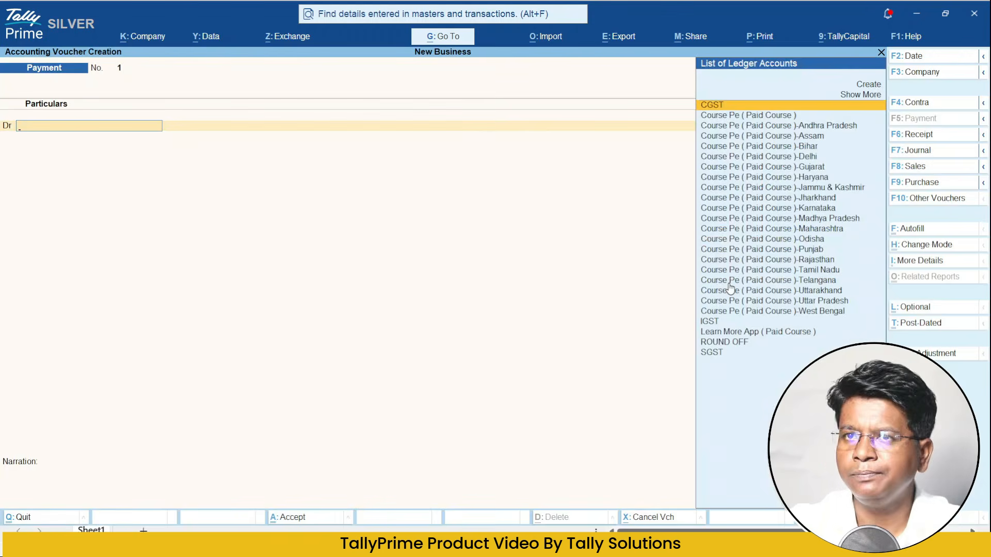
pyautogui.click(931, 165)
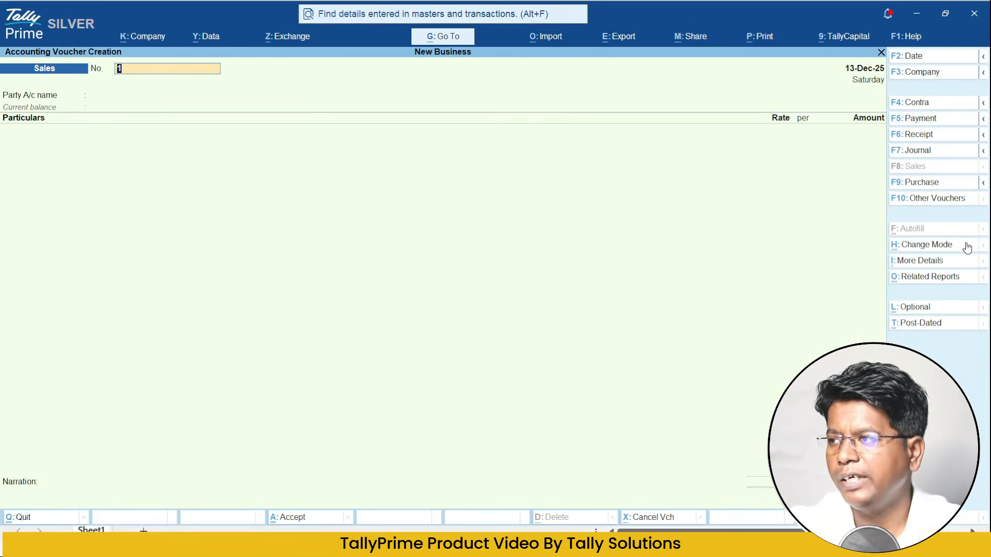
# Examine the available voucher modes for the Sales voucher, keep Accounting Invoice, and leave the voucher without recording it.
pyautogui.click(955, 247)
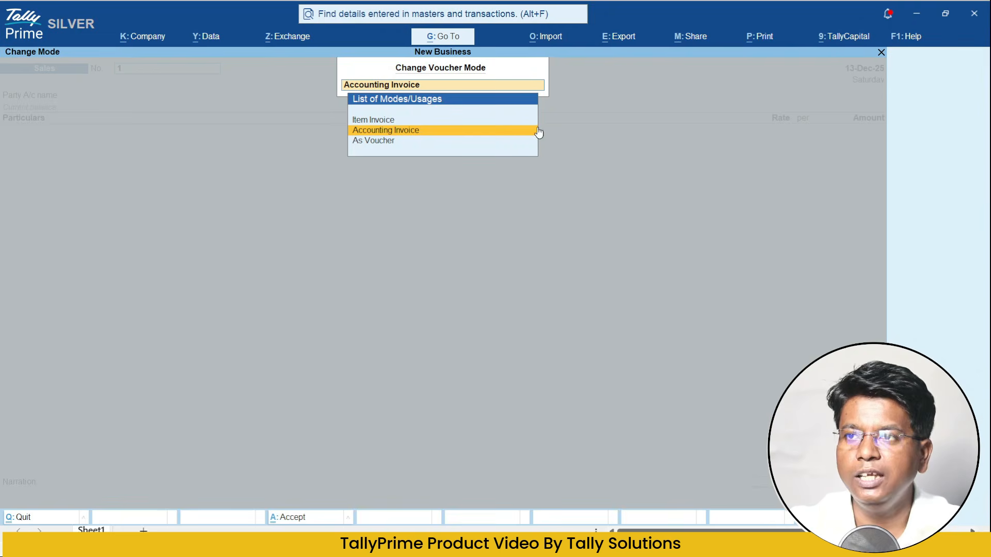
pyautogui.press('Up')
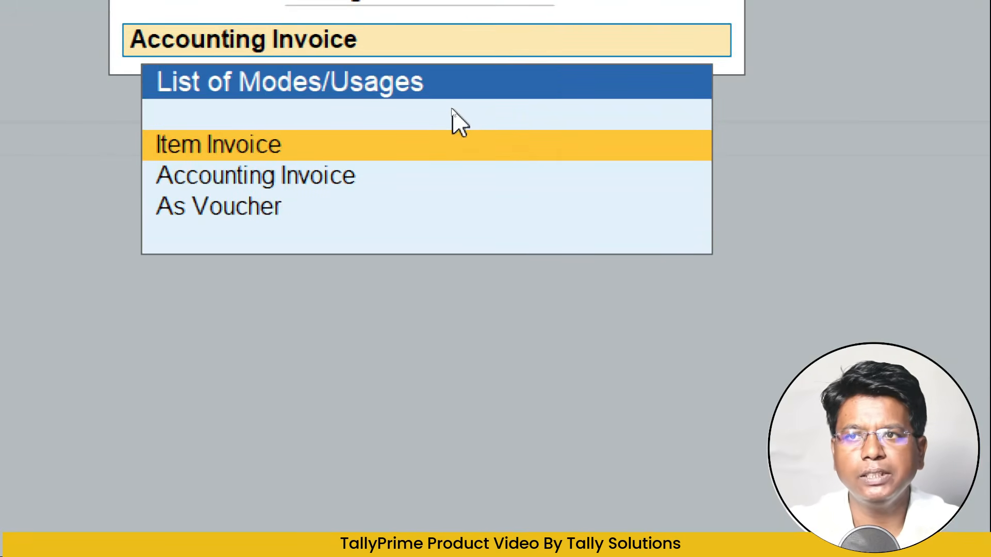
pyautogui.press('Down')
pyautogui.press('Down')
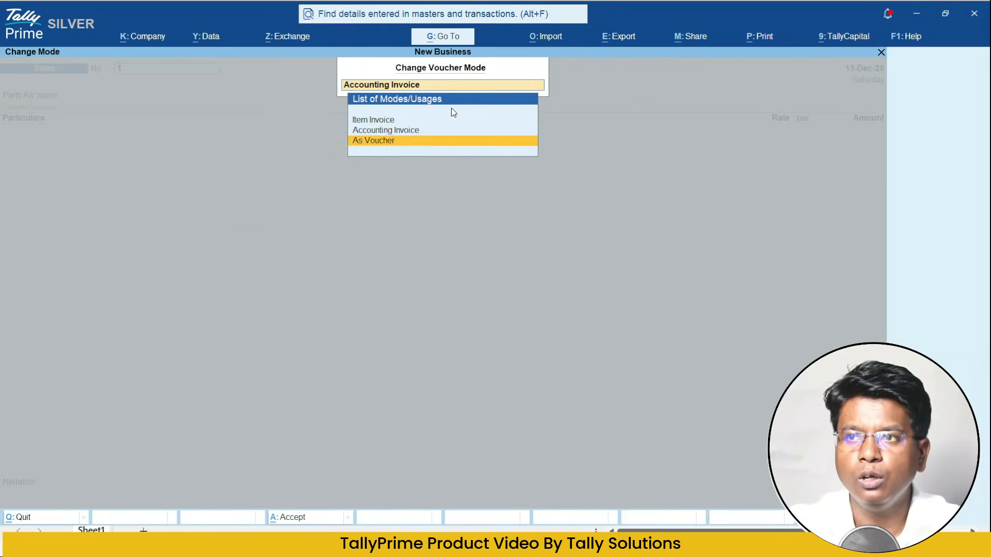
pyautogui.press('Up')
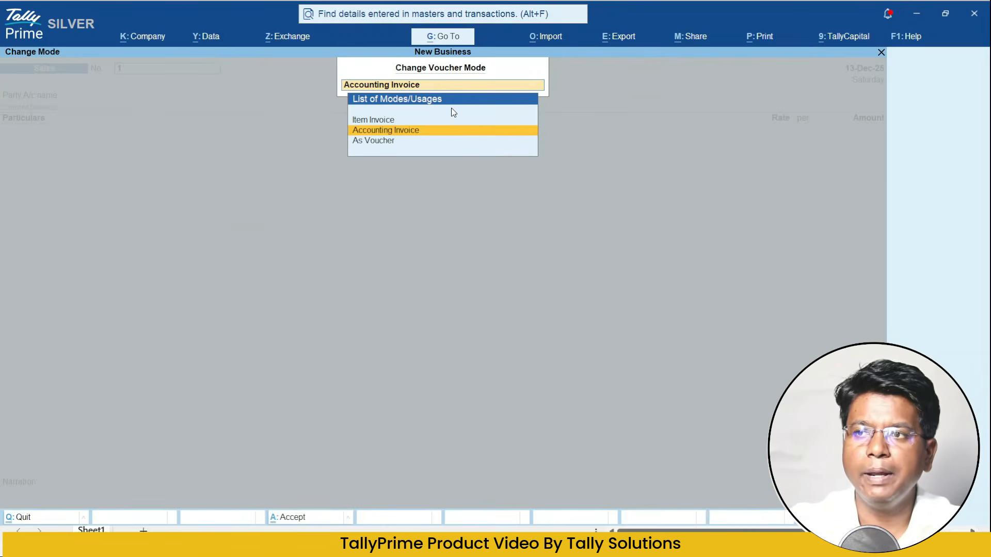
pyautogui.press('Return')
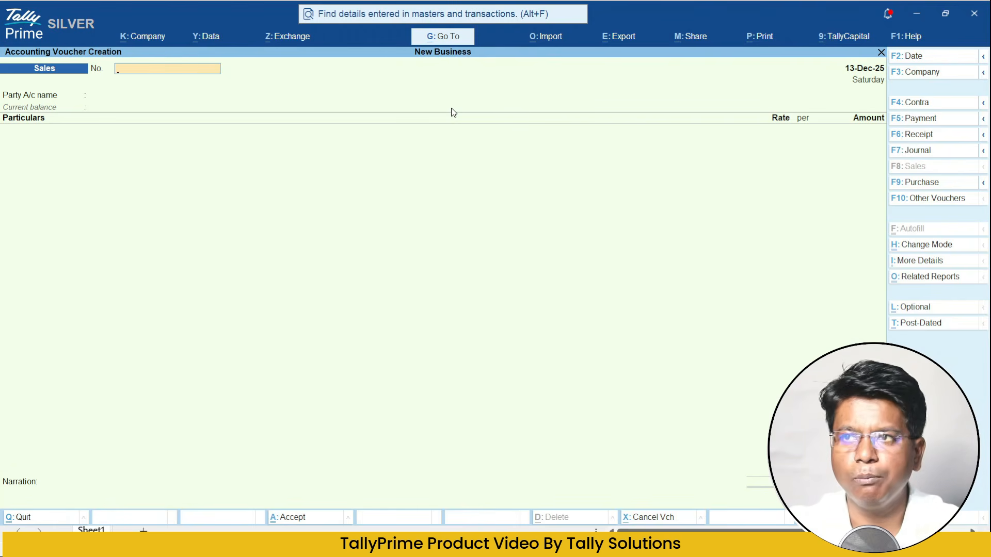
pyautogui.press('Escape')
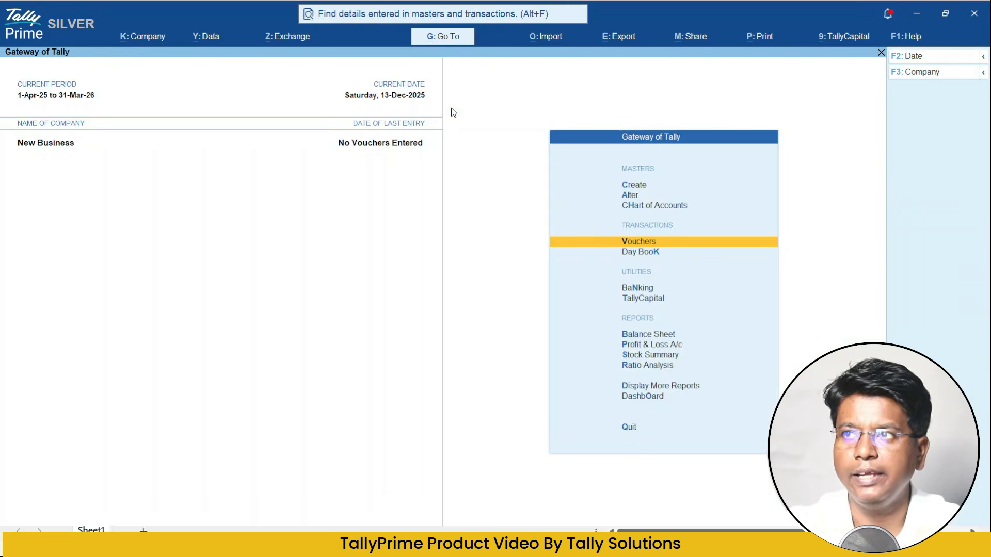
# Open the transaction import form with Sales-without-item-sample-file.xlsx in Excel format and Sheet1 as the worksheet.
pyautogui.click(548, 40)
pyautogui.press('t')
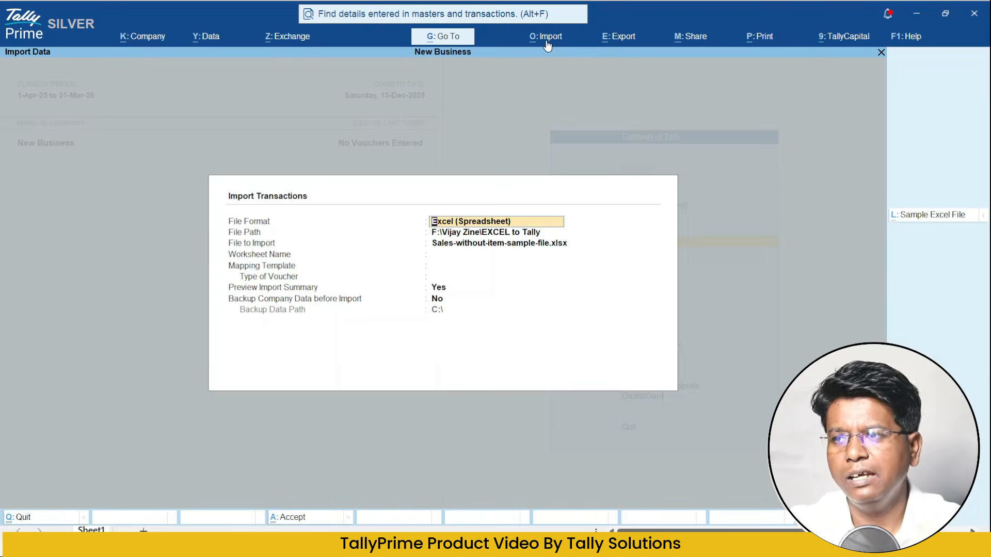
pyautogui.press('Return')
pyautogui.press('Return')
pyautogui.press('Return')
pyautogui.press('Return')
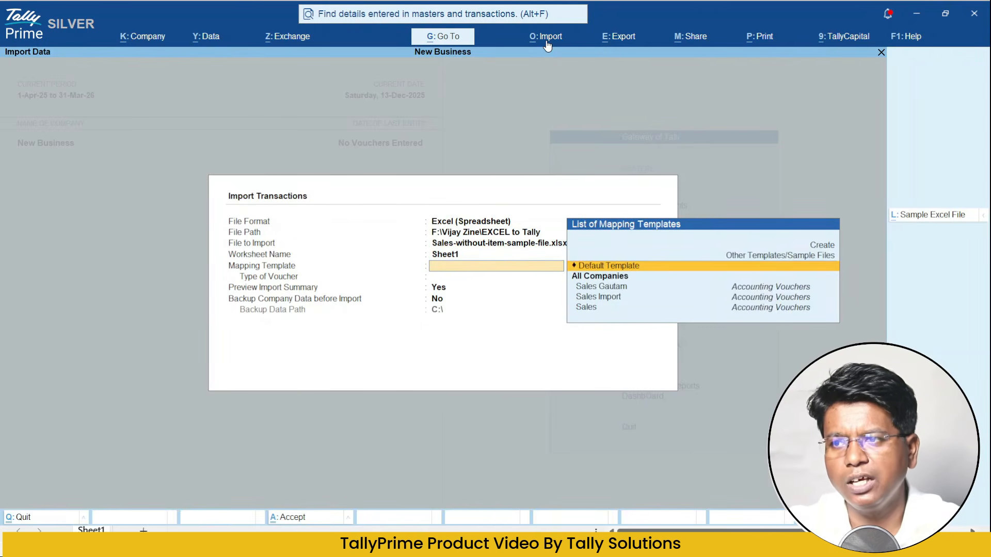
# Choose the Sales Import mapping template, open it for alteration to review its mappings, and accept it.
pyautogui.press('Down')
pyautogui.press('Down')
pyautogui.press('Return')
pyautogui.press('BackSpace')
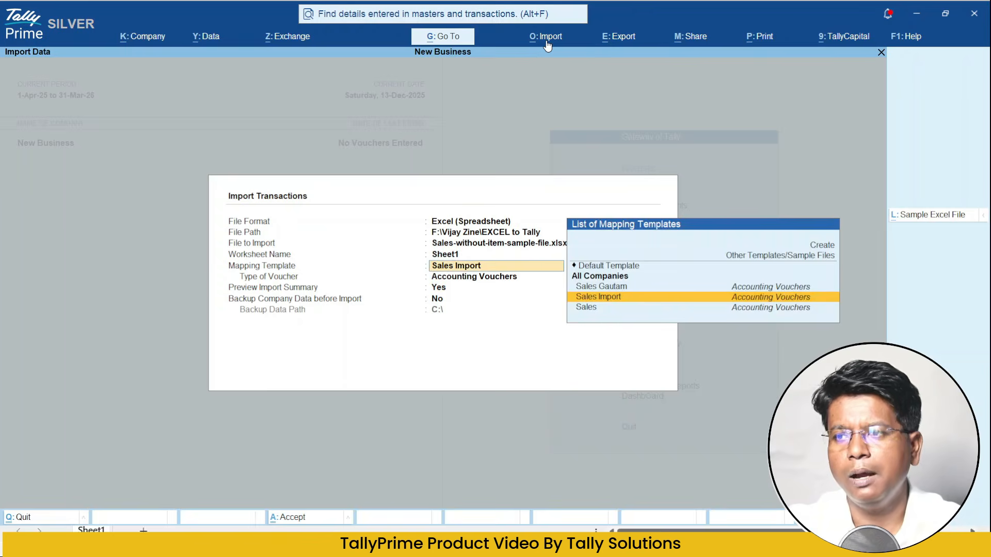
pyautogui.hotkey('ctrl', 'Return')
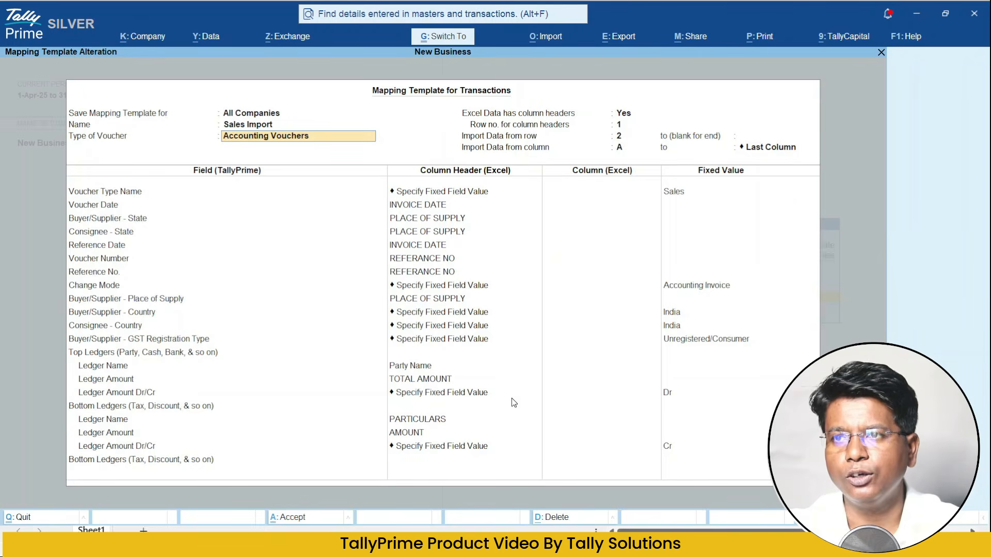
pyautogui.hotkey('ctrl', 'a')
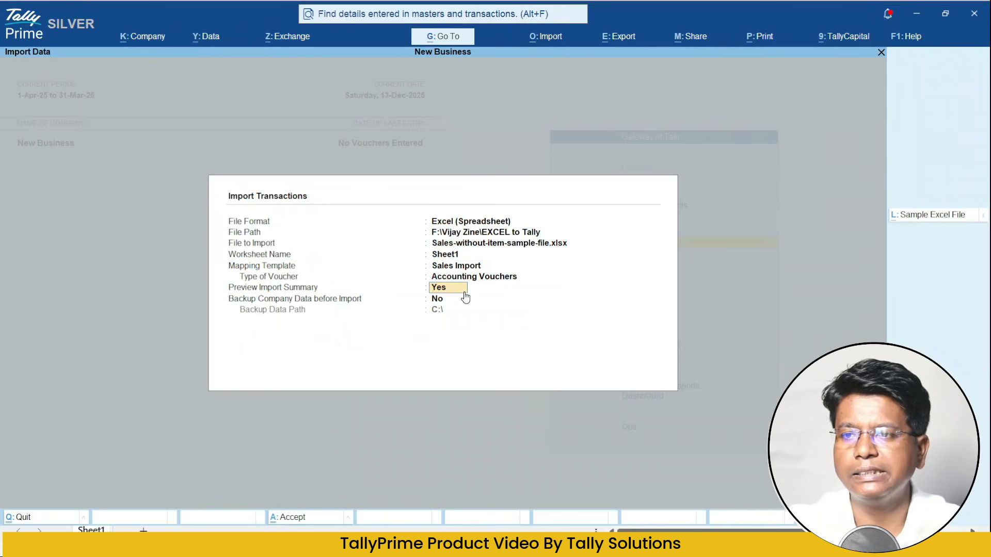
# Keep the import preview at Yes and company backup at No, and import the Sales vouchers from the preview summary.
pyautogui.press('Return')
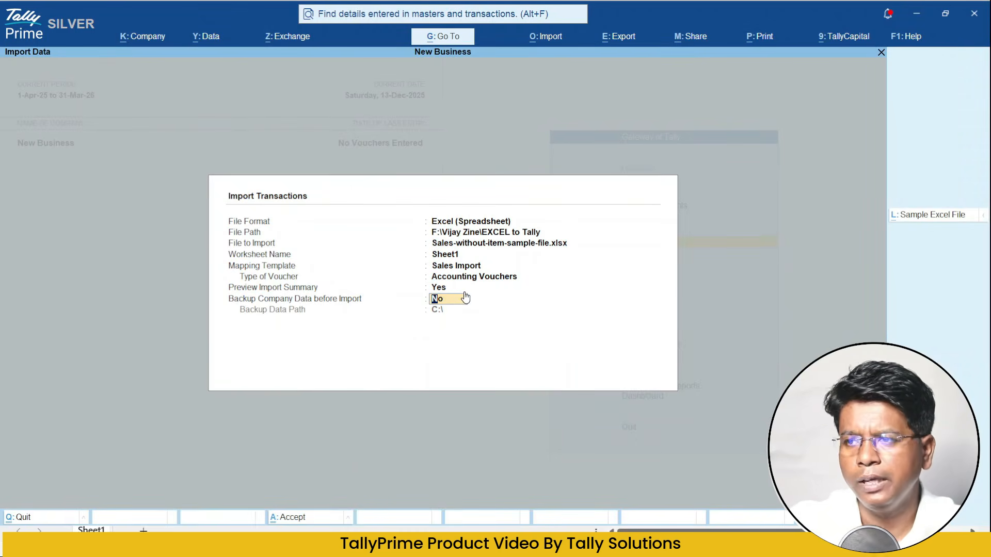
pyautogui.press('Return')
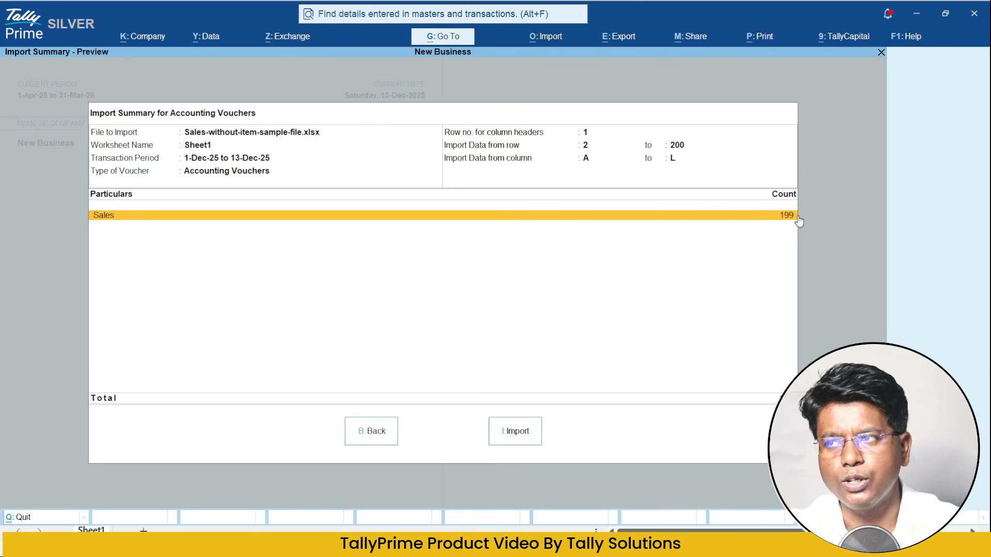
pyautogui.click(514, 438)
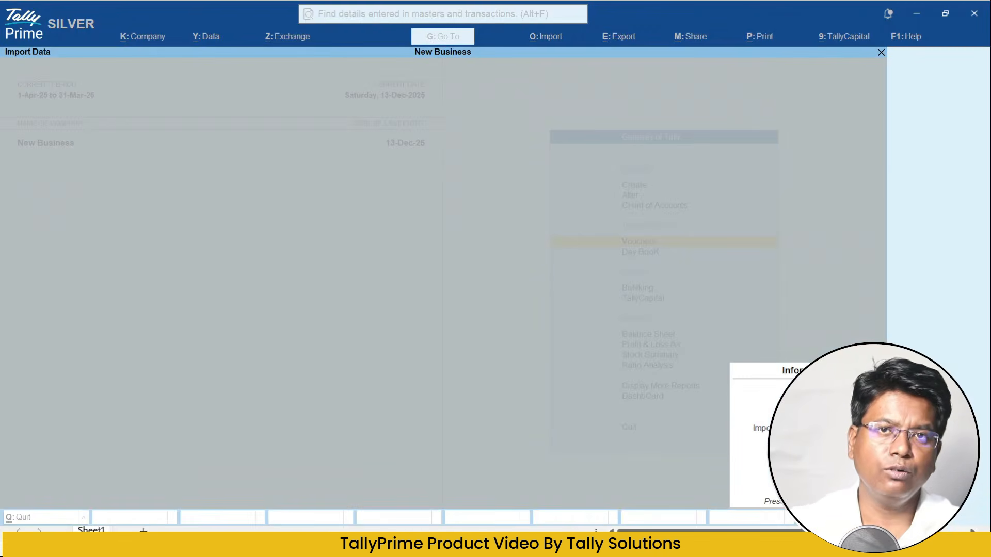
pyautogui.press('Return')
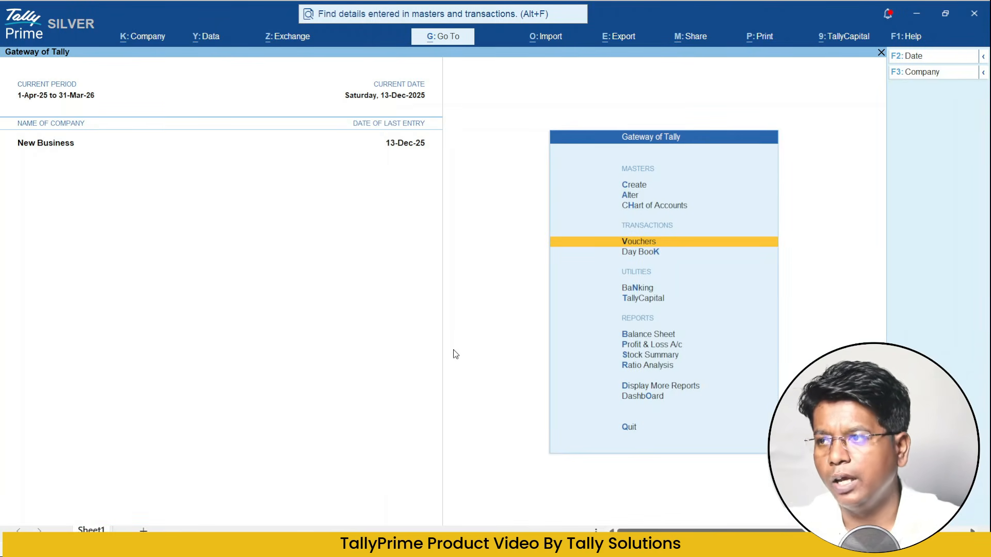
# Go to the Account Books section among the additional reports.
pyautogui.press('Down')
pyautogui.press('Down')
pyautogui.press('Down')
pyautogui.press('Down')
pyautogui.press('Down')
pyautogui.press('Down')
pyautogui.press('Down')
pyautogui.press('Down')
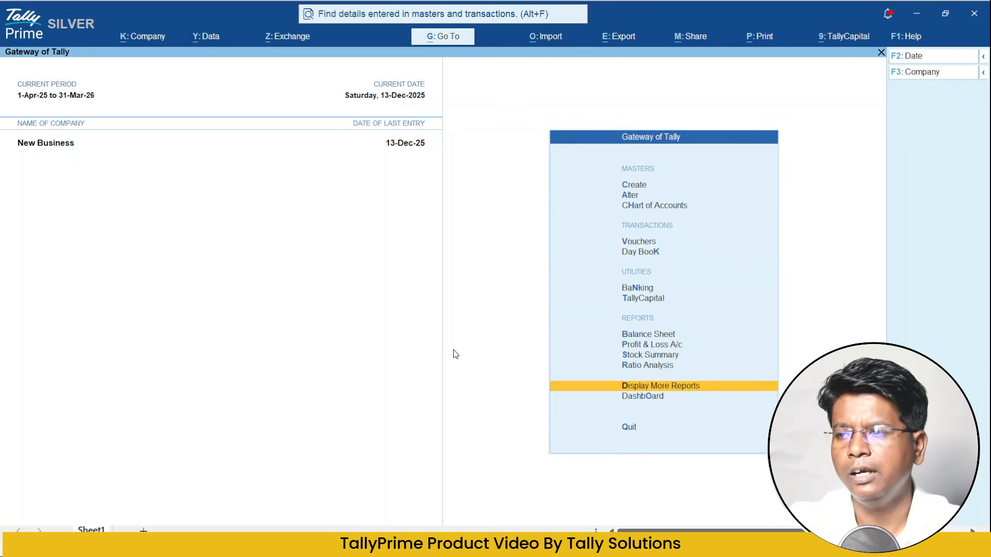
pyautogui.press('Return')
pyautogui.press('Down')
pyautogui.press('Down')
pyautogui.press('Down')
pyautogui.press('Down')
pyautogui.press('Return')
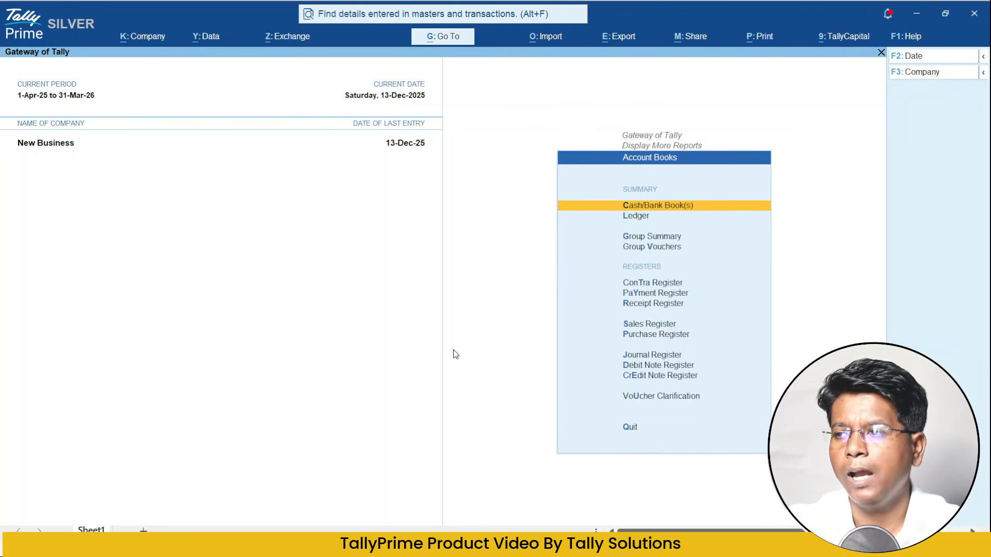
# Open the Sales Register and drill into December to view the imported sales vouchers.
pyautogui.press('Down')
pyautogui.press('Down')
pyautogui.press('Down')
pyautogui.press('Down')
pyautogui.press('Down')
pyautogui.press('Down')
pyautogui.press('Down')
pyautogui.press('Return')
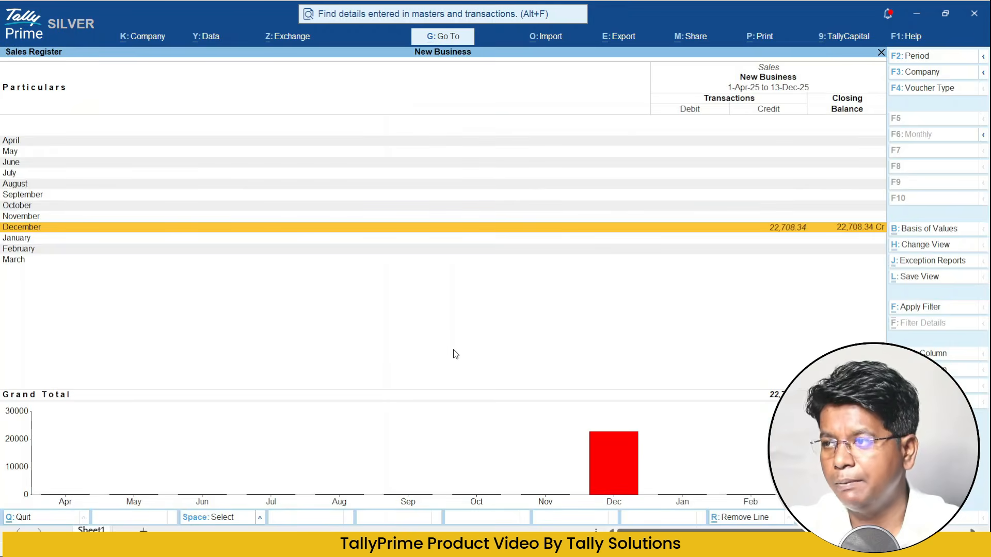
pyautogui.press('Return')
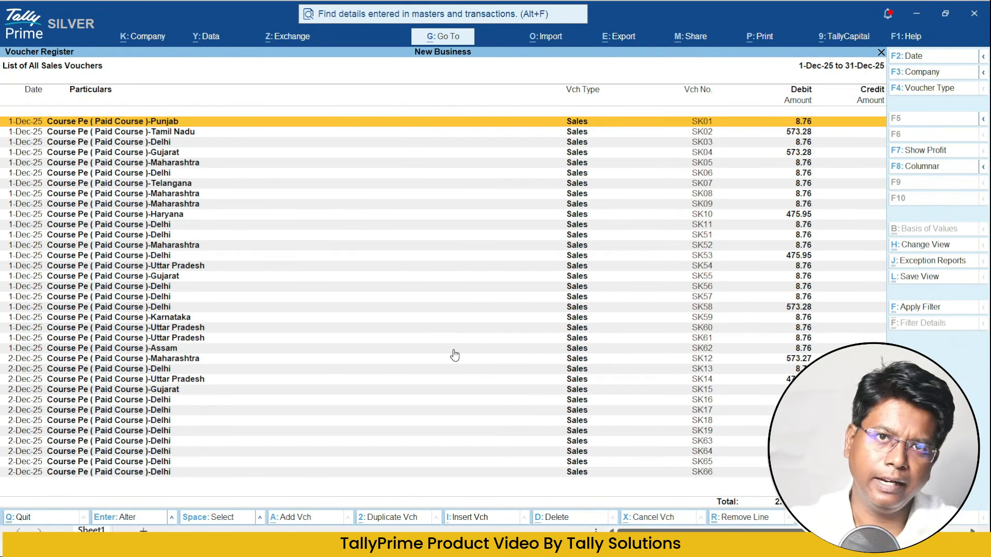
# Leave the Sales Register and open the GSTR-1 report from the statutory GST reports.
pyautogui.press('Escape')
pyautogui.press('Escape')
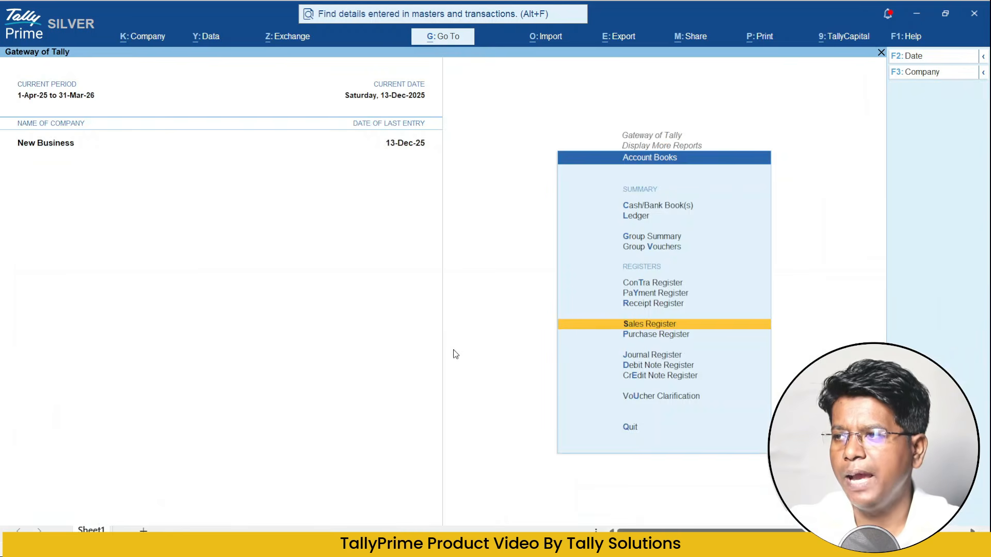
pyautogui.press('Escape')
pyautogui.press('Down')
pyautogui.press('Down')
pyautogui.press('Down')
pyautogui.press('Down')
pyautogui.press('Down')
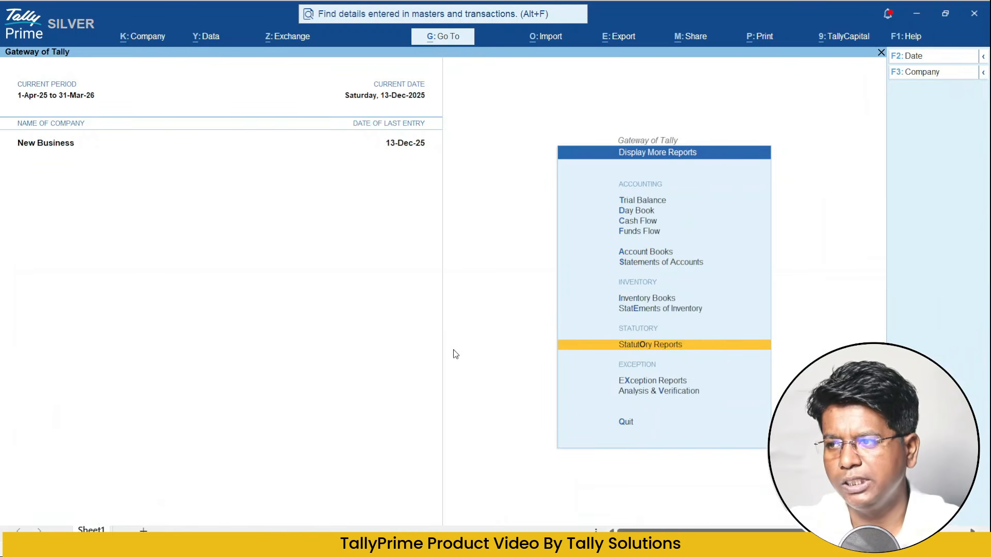
pyautogui.press('Up')
pyautogui.press('Return')
pyautogui.press('Return')
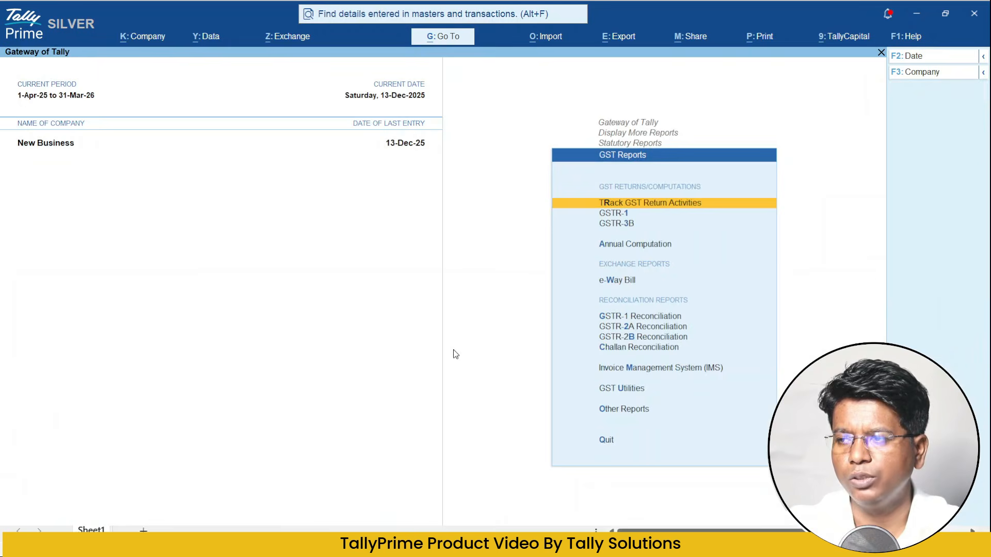
pyautogui.press('Down')
pyautogui.press('Return')
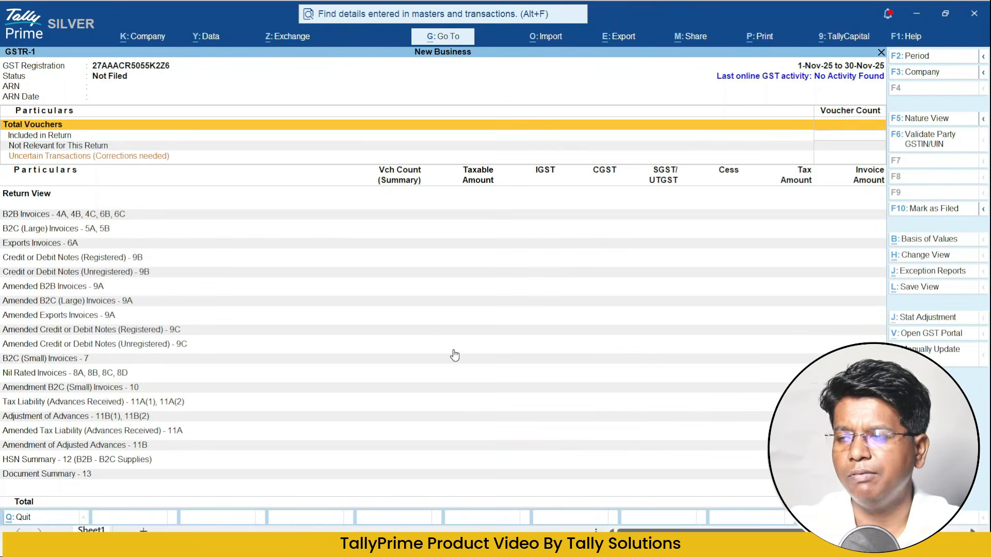
# Set the GSTR-1 report period to 1-Dec-25 to 31-Dec-25.
pyautogui.press('F2')
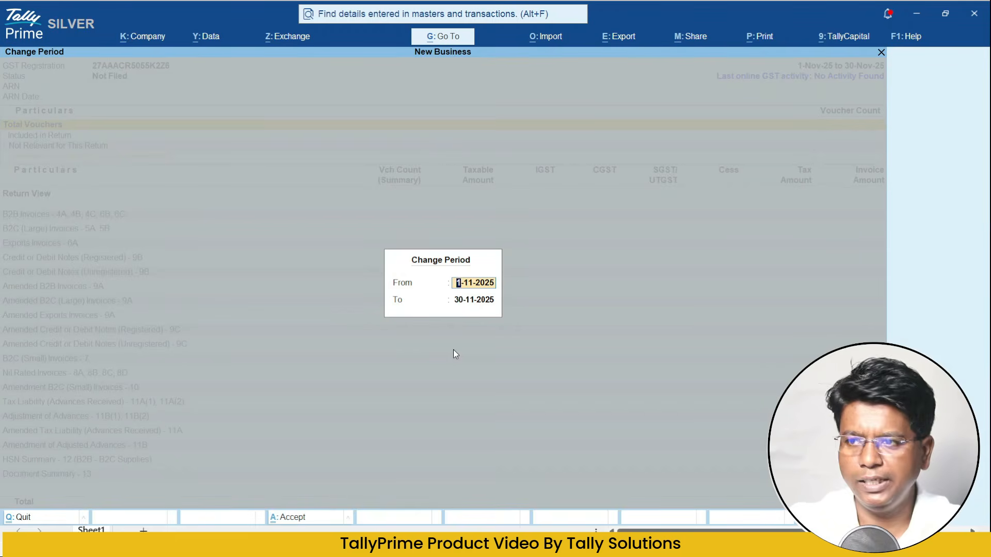
pyautogui.write('dec')
pyautogui.press('Return')
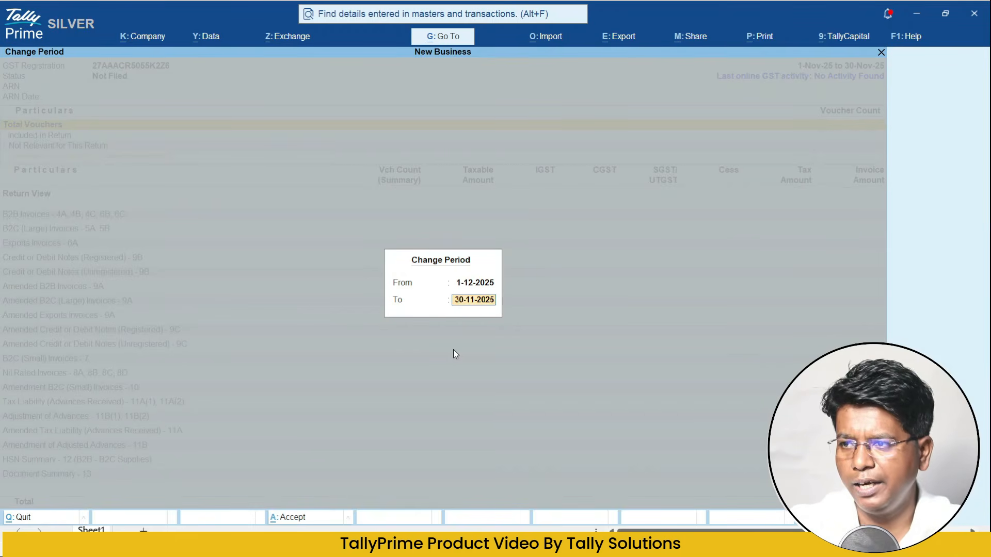
pyautogui.write('dec')
pyautogui.press('Return')
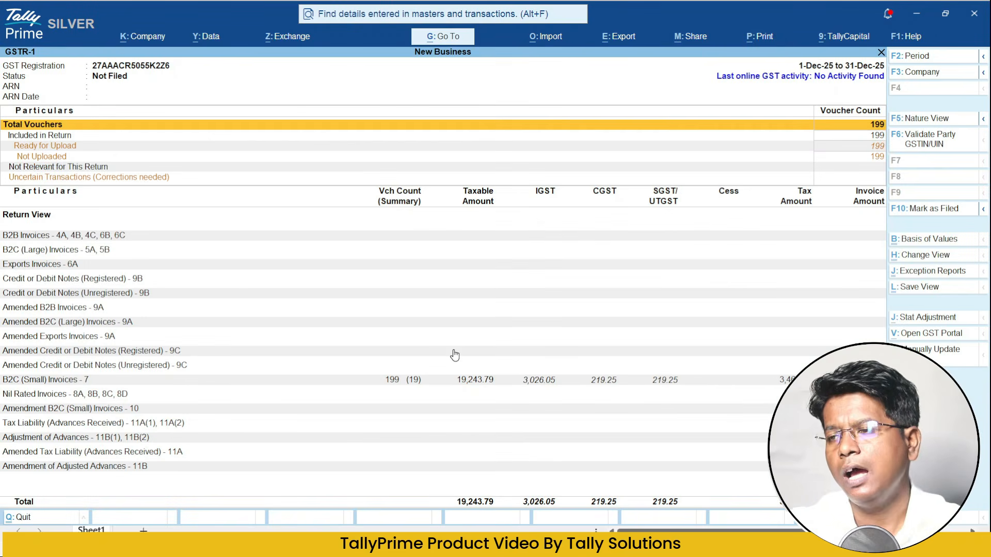
# Go through the GSTR-1 return view to the B2C (Small) Invoices - 7 line and check its figures.
pyautogui.press('Down')
pyautogui.press('Down')
pyautogui.press('Down')
pyautogui.press('Down')
pyautogui.press('Down')
pyautogui.press('Down')
pyautogui.press('Down')
pyautogui.press('Down')
pyautogui.press('Down')
pyautogui.press('Down')
pyautogui.press('Down')
pyautogui.press('Down')
pyautogui.press('Down')
pyautogui.press('Down')
pyautogui.press('Down')
pyautogui.press('Down')
pyautogui.press('Down')
pyautogui.press('Up')
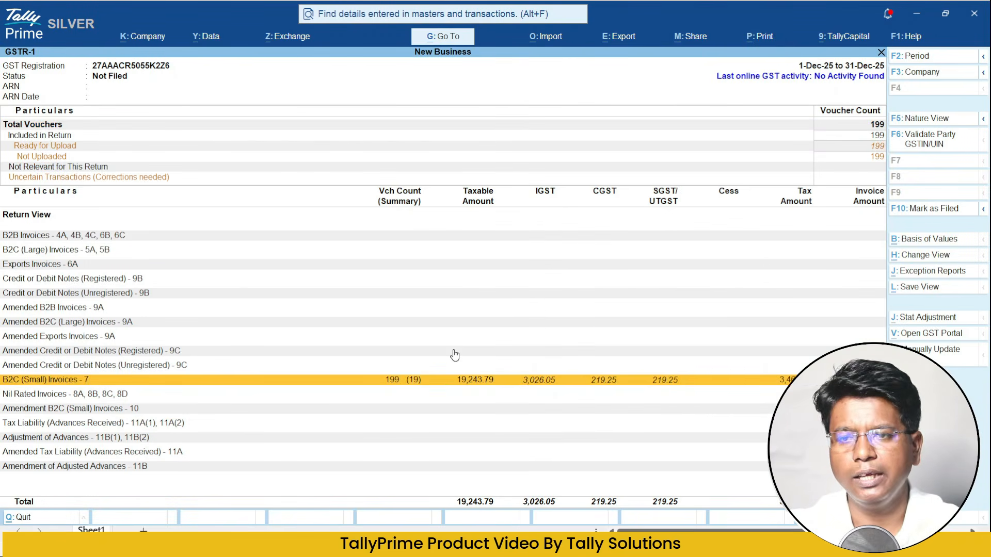